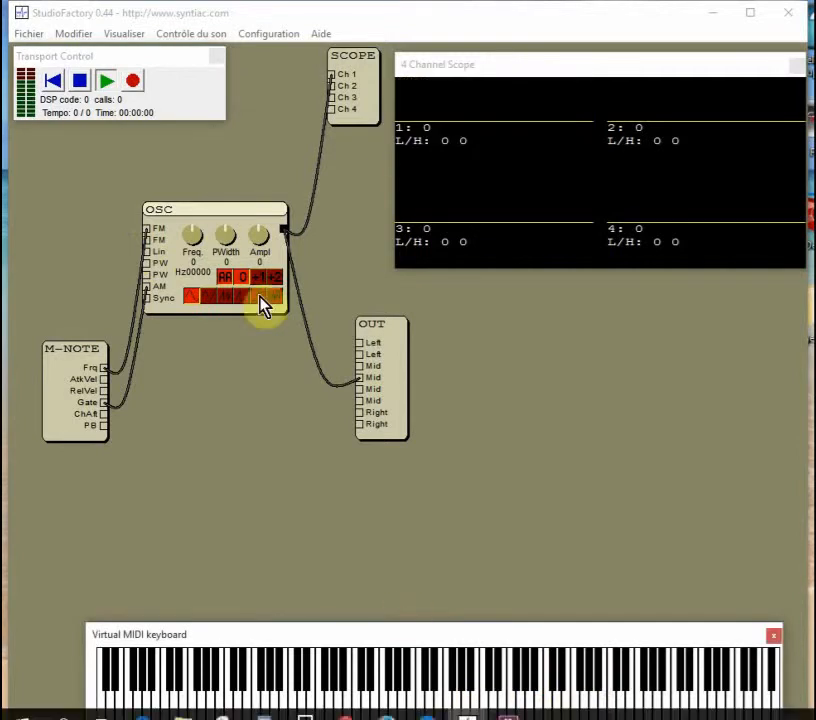
Stop playback and disconnect the M-NOTE Gate output from the oscillator's AM input.
click(81, 84)
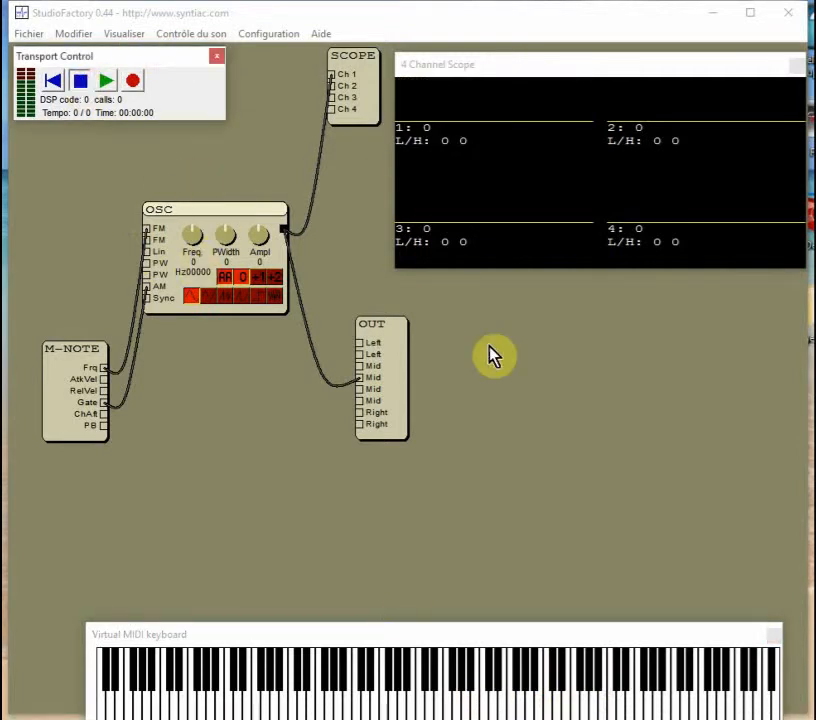
click(148, 299)
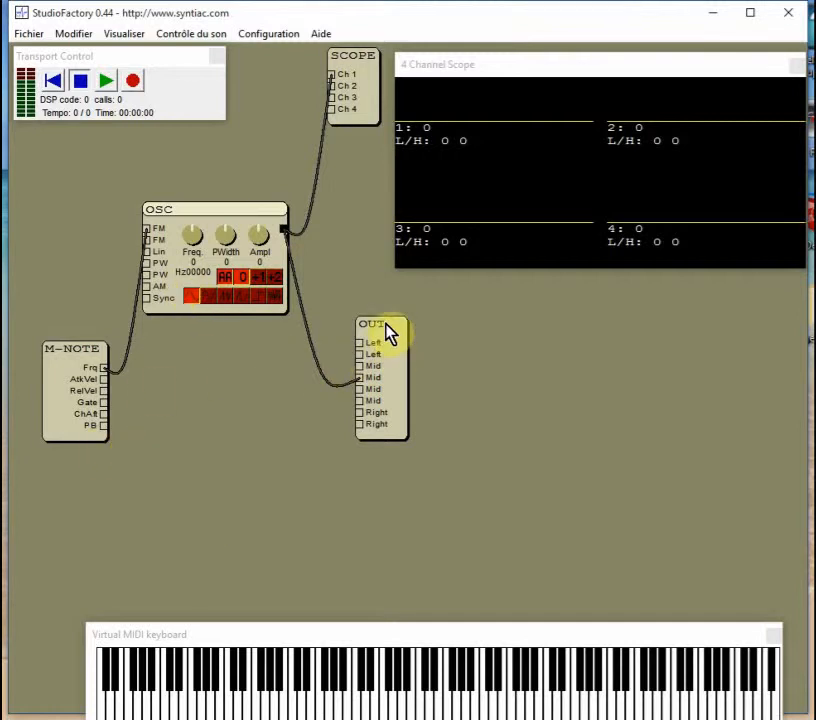
Move the OUT module farther from the oscillator and place a VCA amplifier with variable gain between them.
drag(388, 333, 700, 325)
right_click(239, 478)
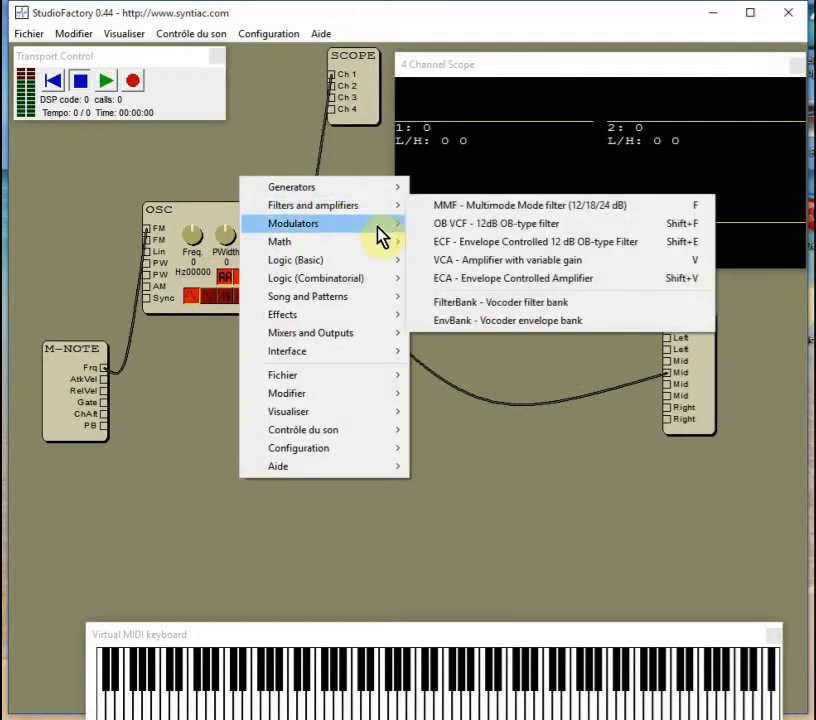
click(452, 261)
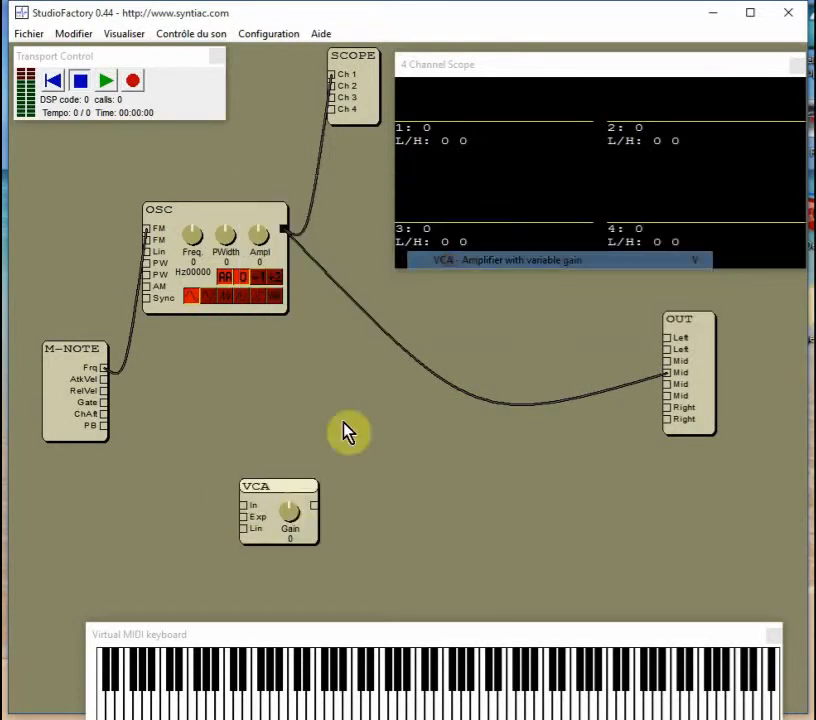
drag(303, 493, 414, 400)
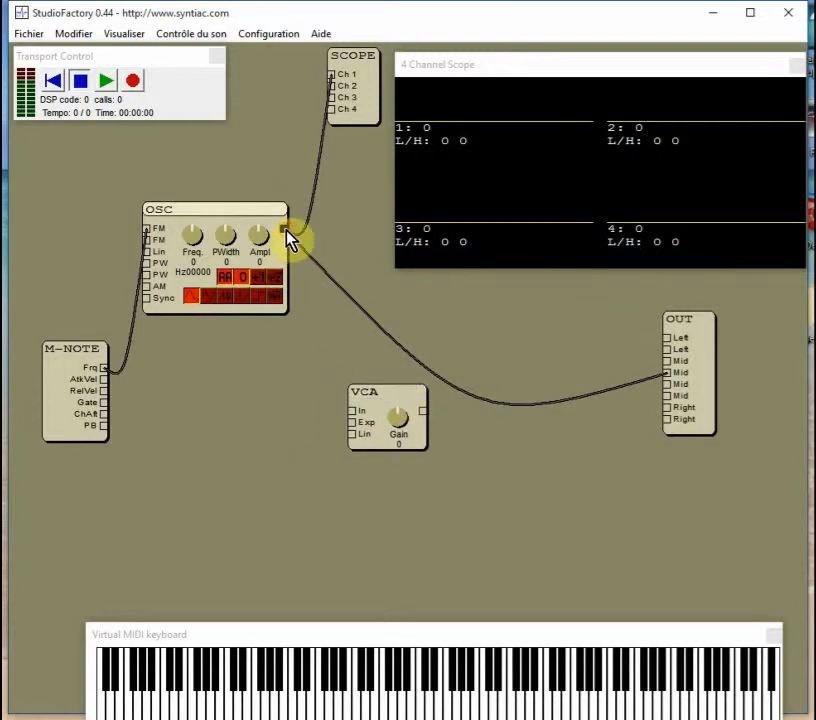
Replace the direct OSC-to-OUT cable by routing the oscillator through the VCA's In to a Mid input of OUT.
drag(290, 240, 354, 412)
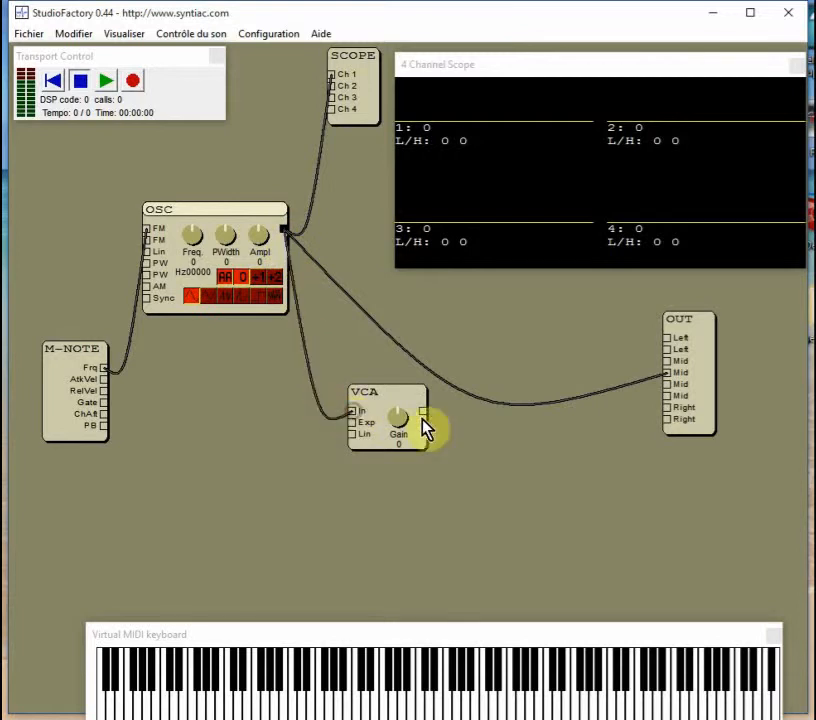
click(668, 380)
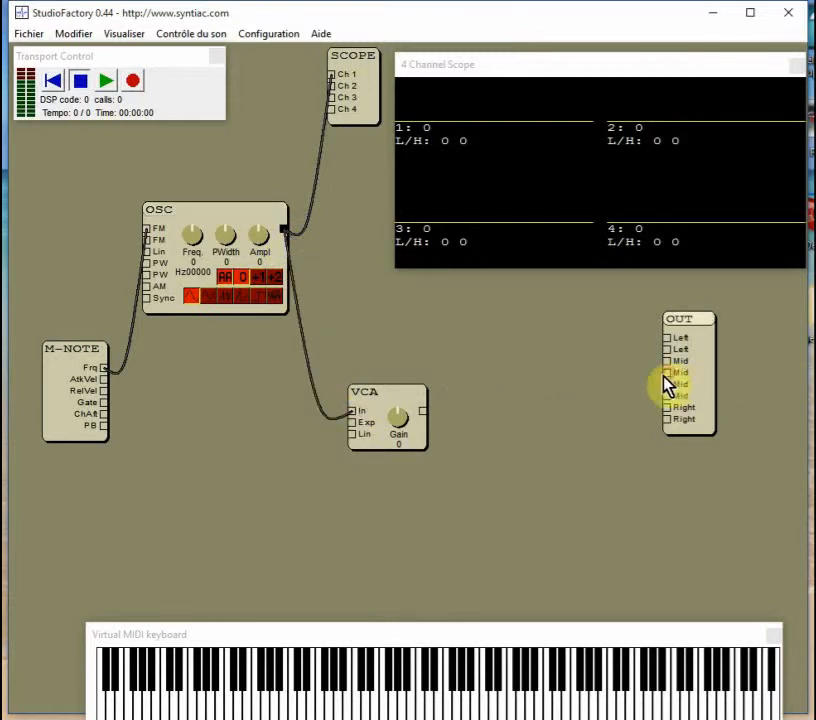
drag(424, 412, 666, 373)
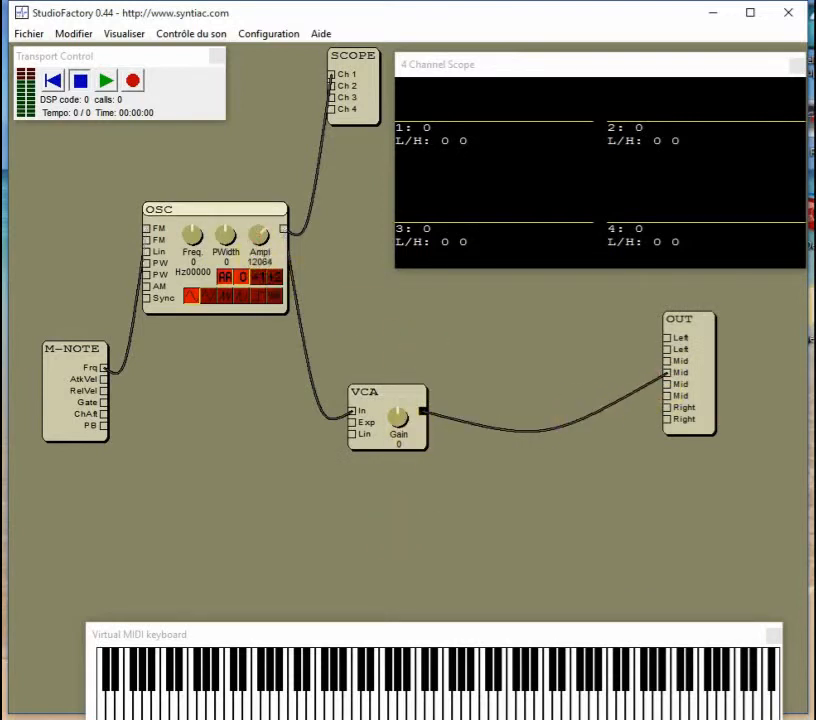
Set the oscillator's amplitude to 17024 and connect the M-NOTE Gate output to the VCA's Lin input.
drag(259, 234, 260, 248)
drag(103, 402, 352, 436)
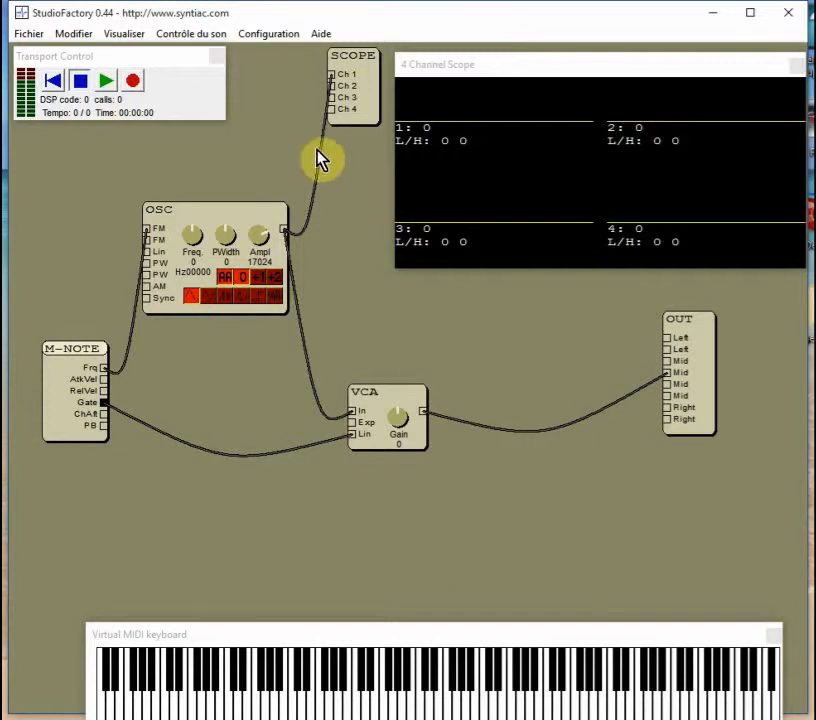
Start playback, test the gated VCA with several notes on the virtual MIDI keyboard, and stop playback.
click(107, 82)
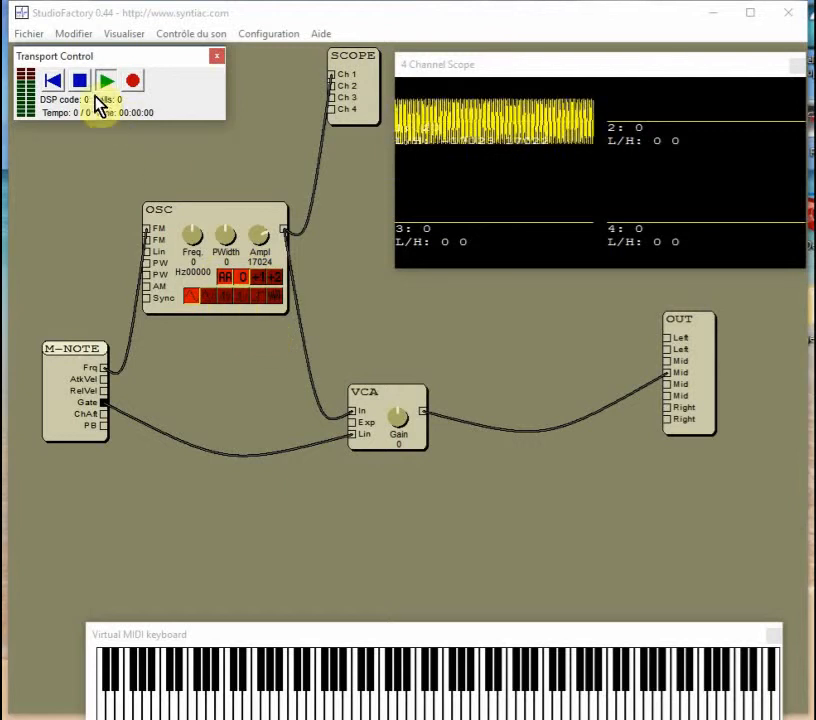
click(614, 708)
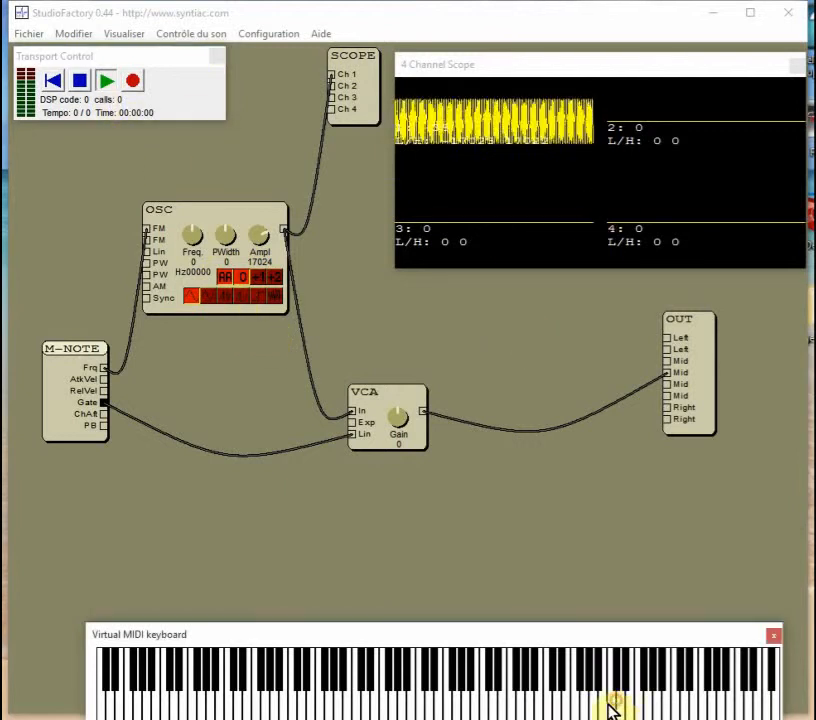
click(526, 705)
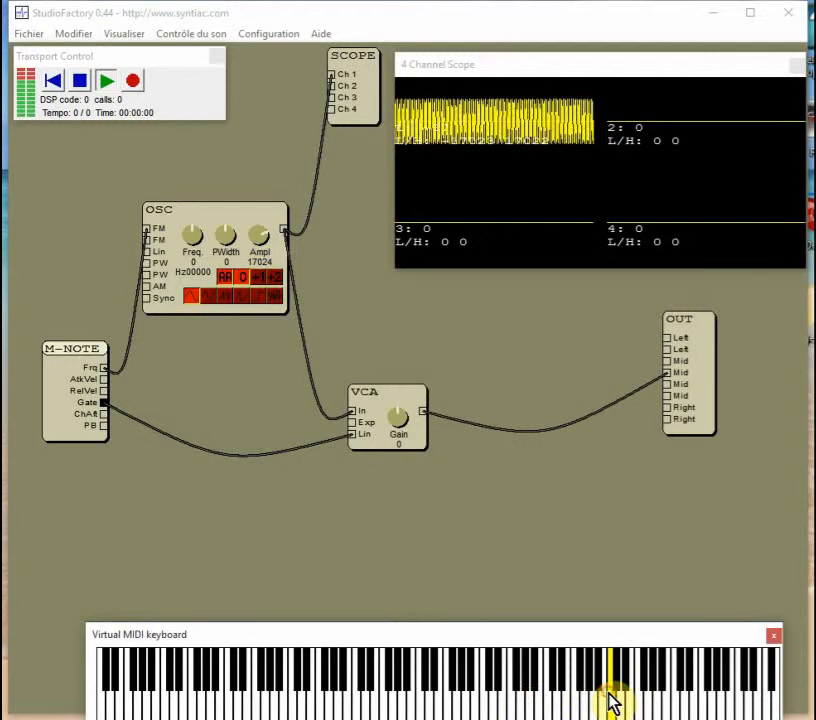
click(463, 690)
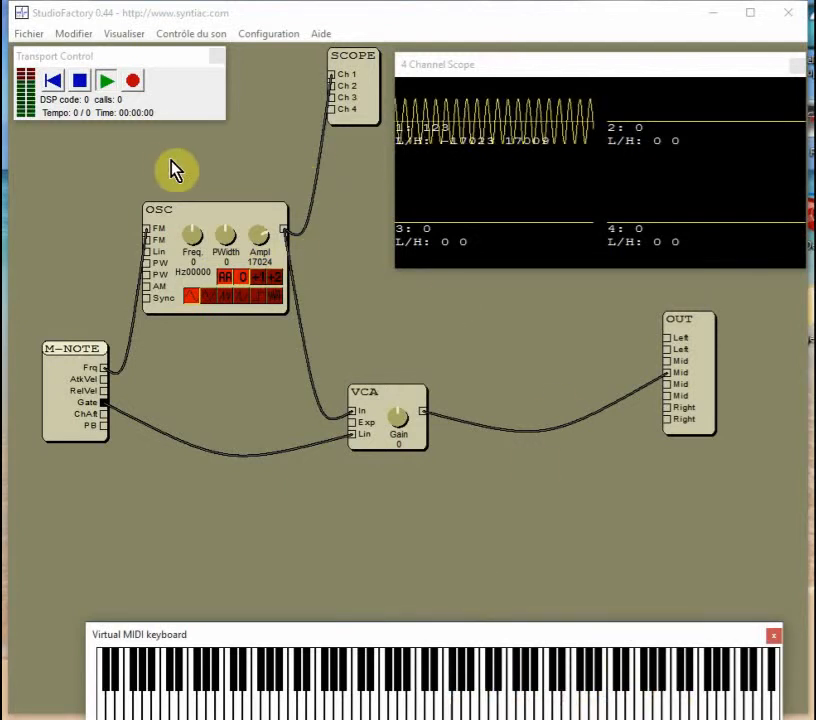
click(77, 80)
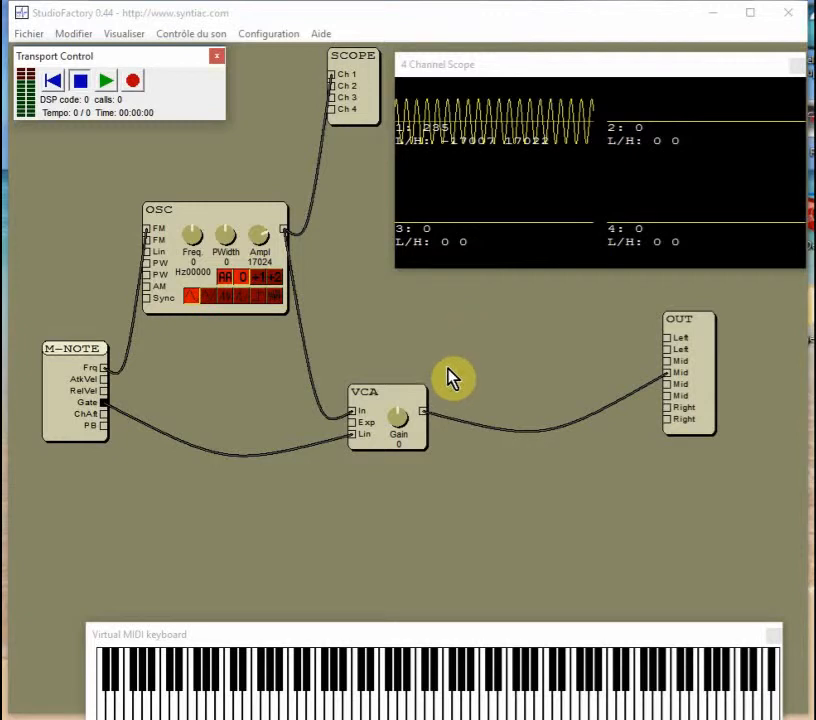
Move the VCA closer to OUT and add an ADSR envelope generator below and between M-NOTE and the VCA.
drag(420, 395, 566, 346)
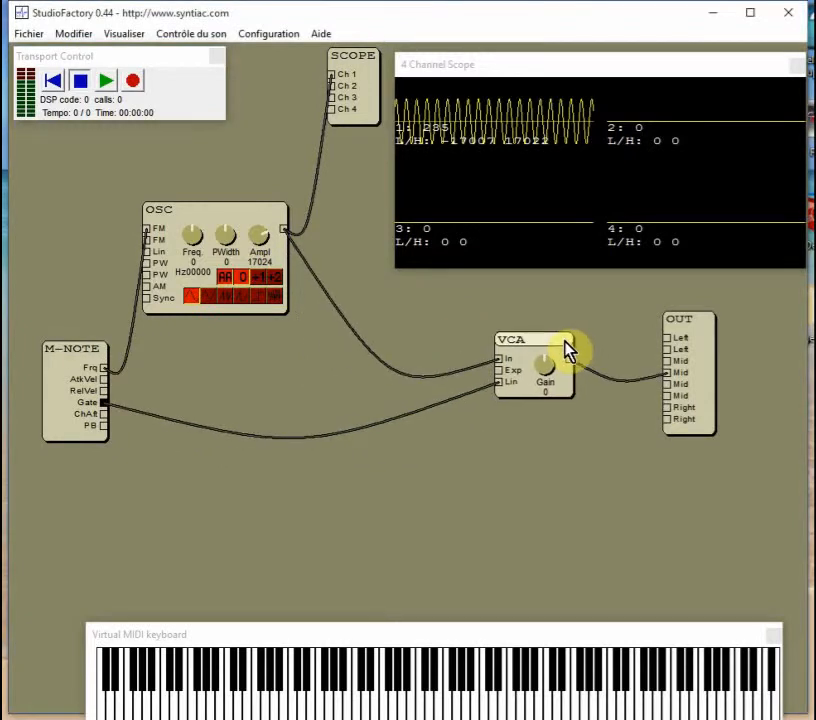
right_click(465, 490)
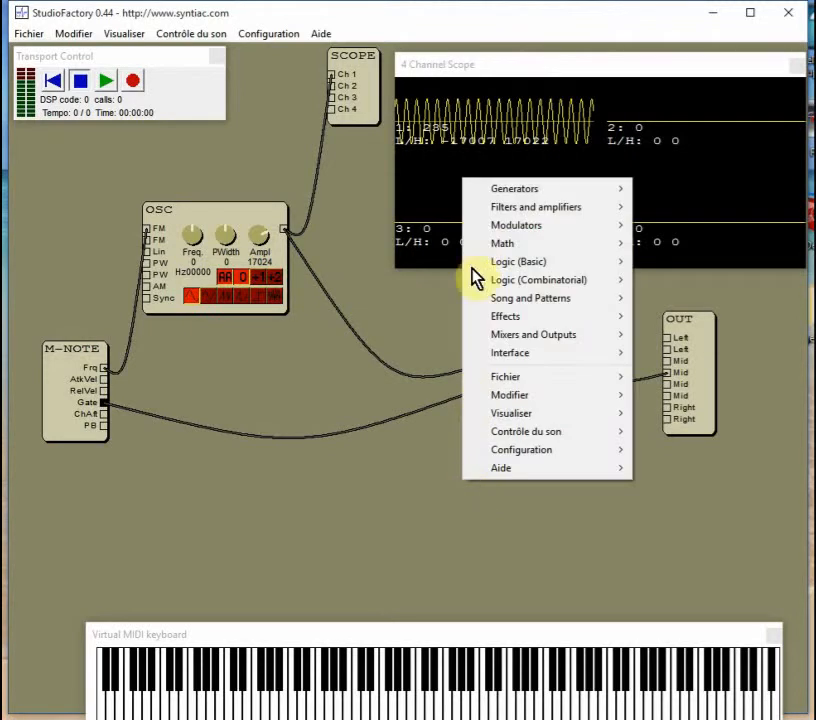
mouse_move(510, 233)
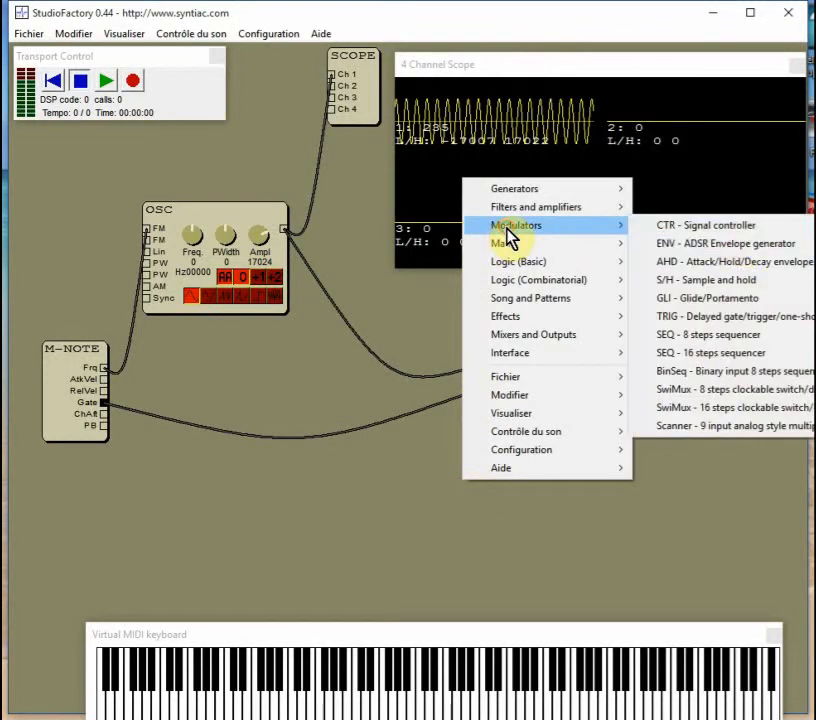
click(697, 244)
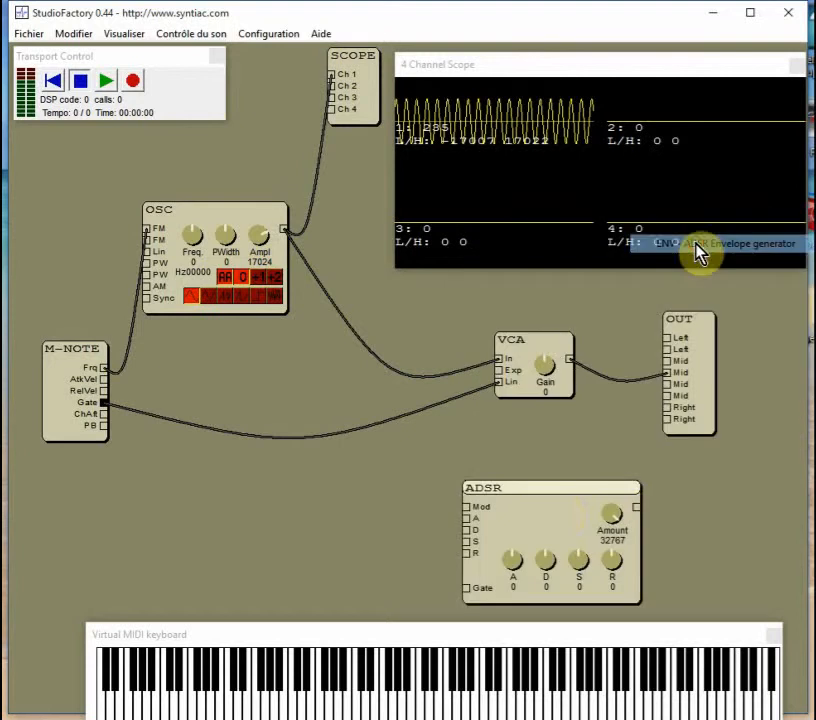
click(524, 492)
drag(527, 497, 411, 471)
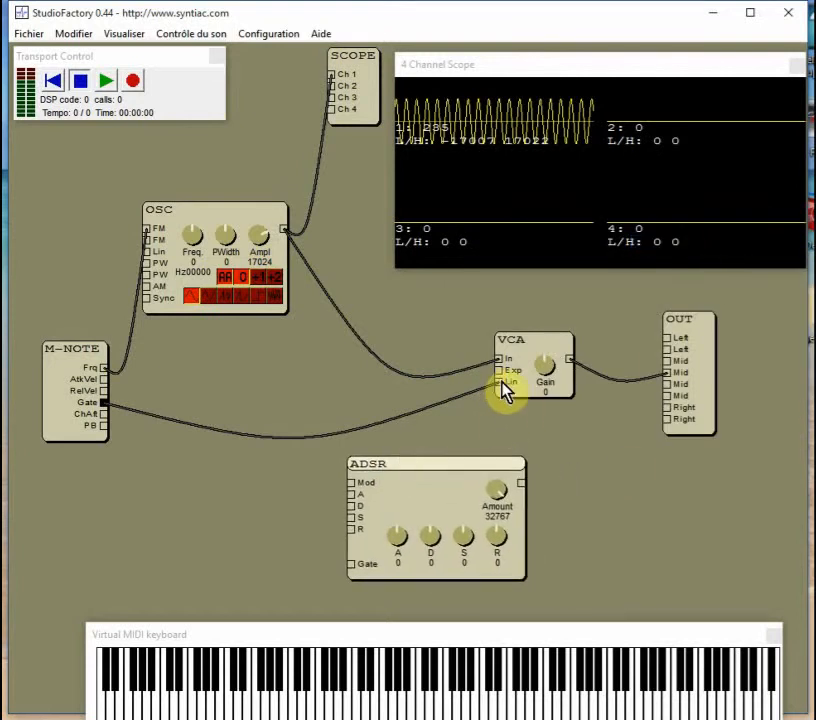
Replace the direct Gate-to-VCA cable by routing the M-NOTE Gate through the ADSR's Gate input to the VCA's Lin input.
click(500, 384)
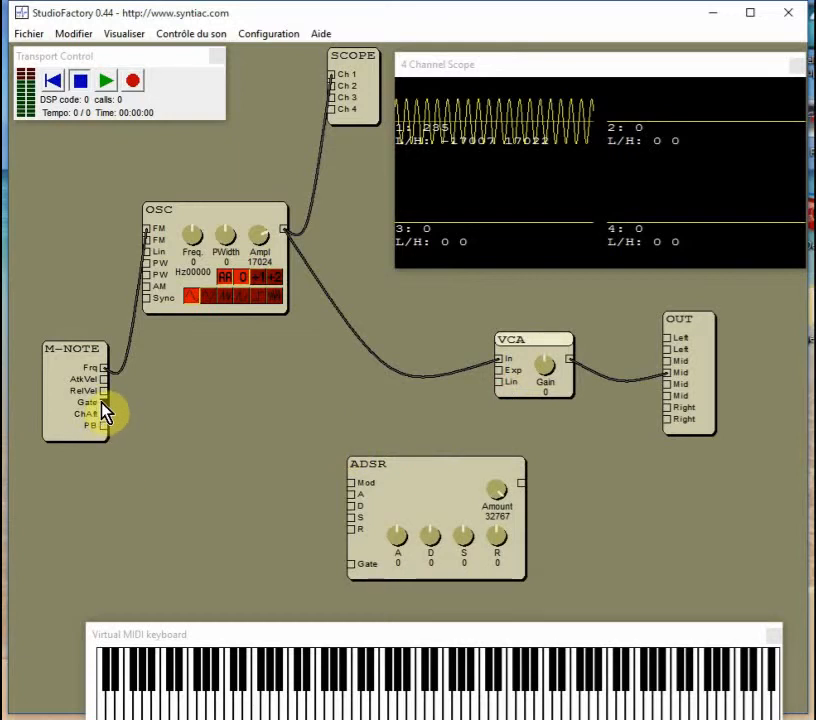
drag(104, 404, 352, 568)
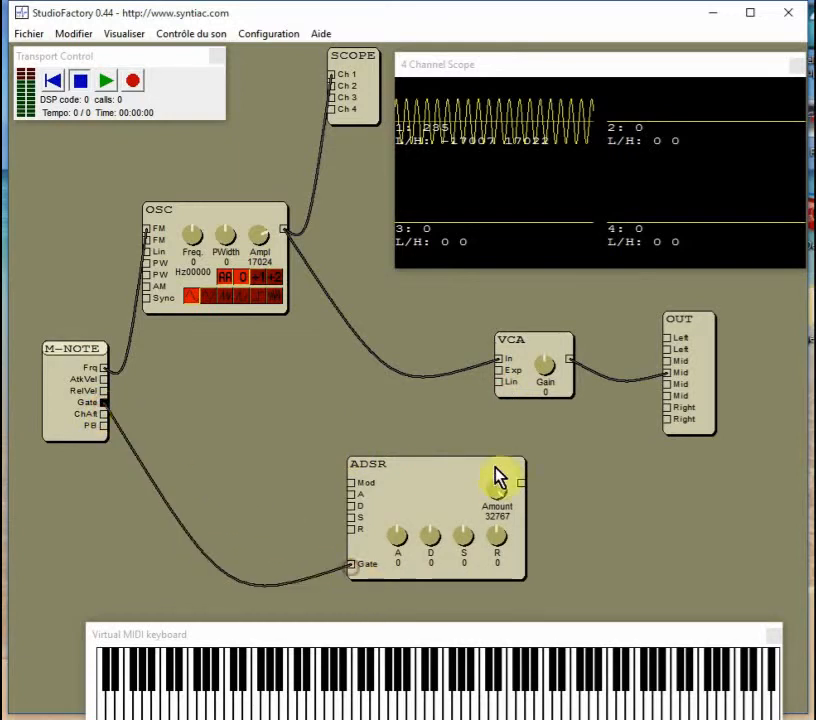
drag(464, 465, 351, 412)
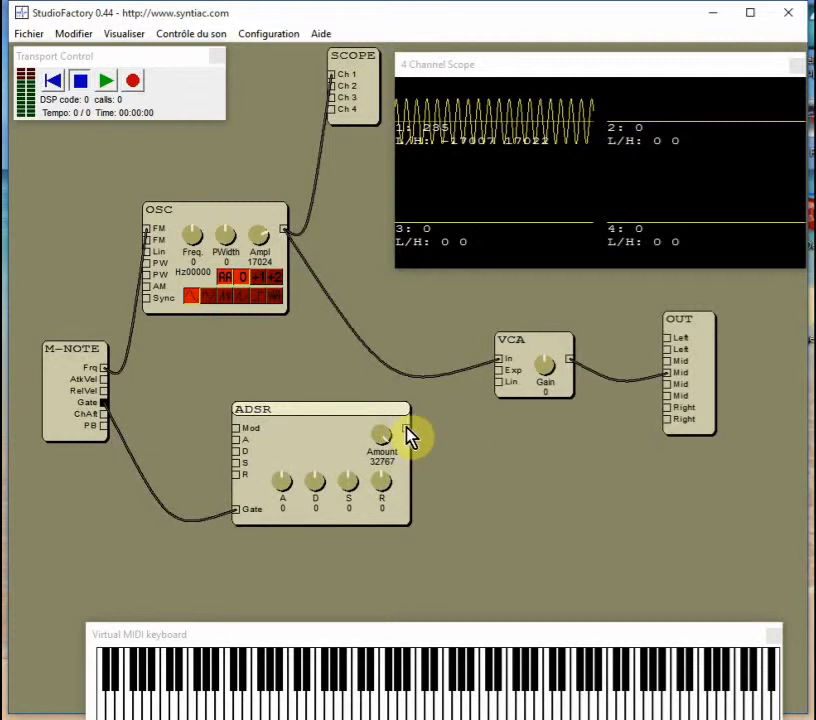
mouse_move(405, 428)
mouse_down()
mouse_move(450, 456)
mouse_move(473, 428)
mouse_up()
drag(500, 381, 500, 382)
Set the ADSR sustain to 23824 and test it in playback with a series of notes on the virtual MIDI keyboard.
click(348, 481)
drag(348, 481, 348, 474)
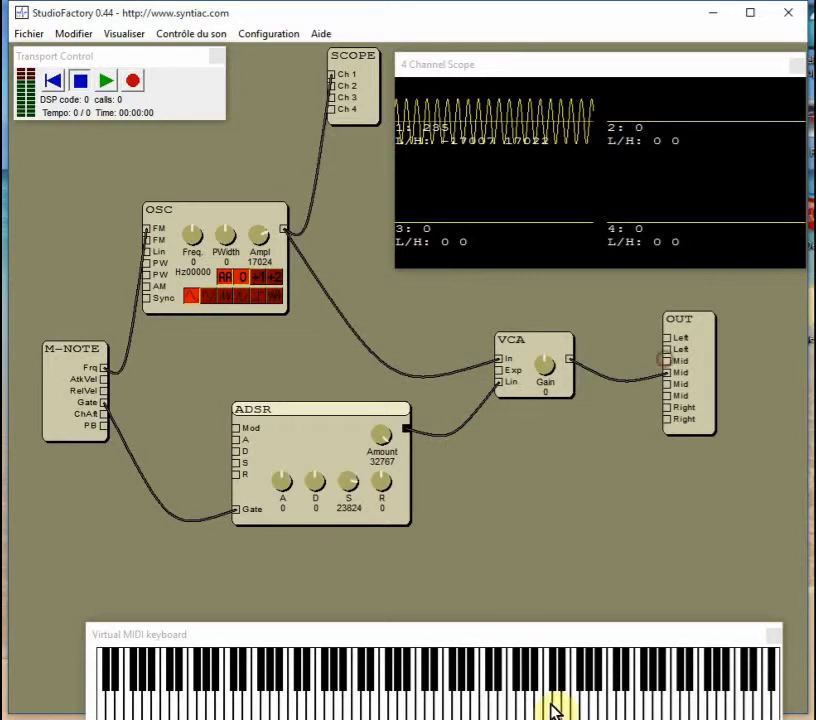
click(107, 81)
click(462, 707)
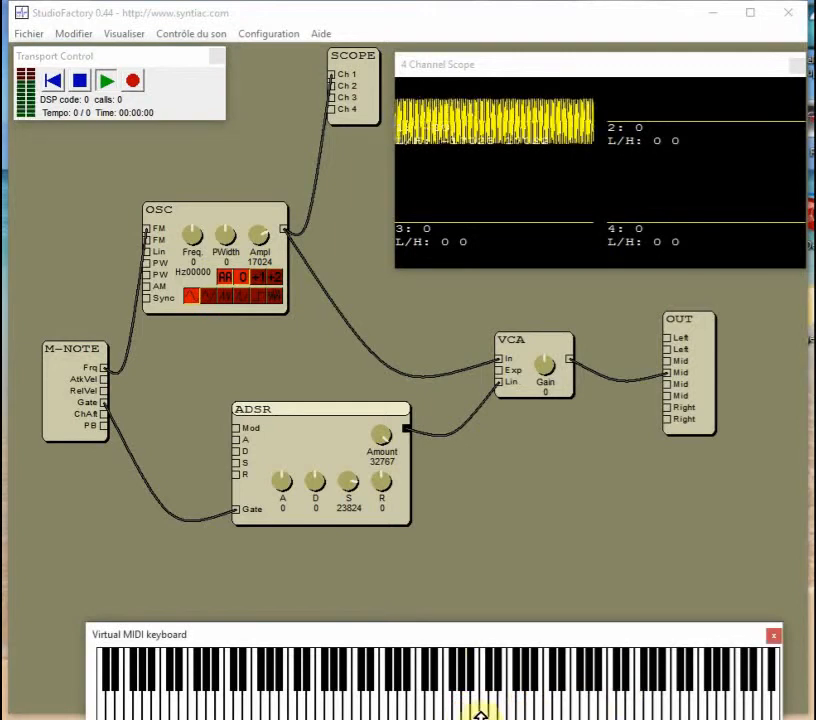
click(437, 700)
click(503, 695)
click(552, 688)
click(610, 686)
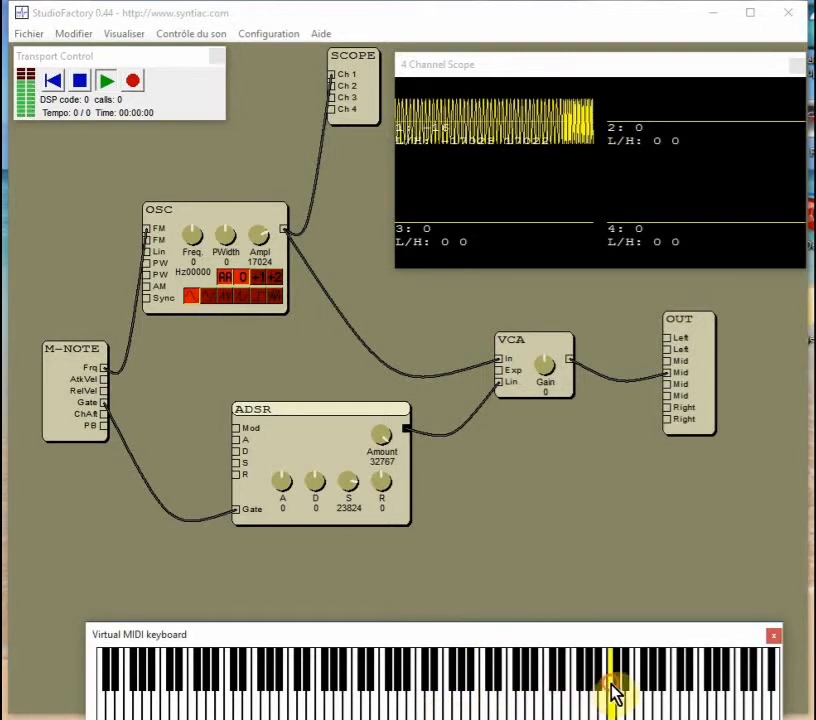
click(699, 696)
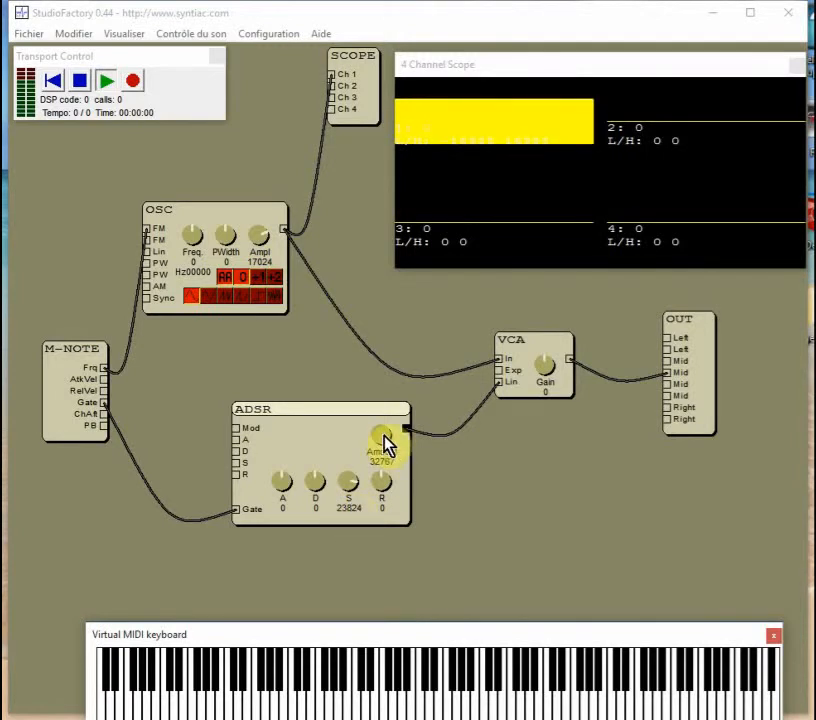
Set the ADSR amount to 18383, decay to 17200 and sustain to 0, and test the envelope with notes in restarted playback.
drag(388, 446, 242, 556)
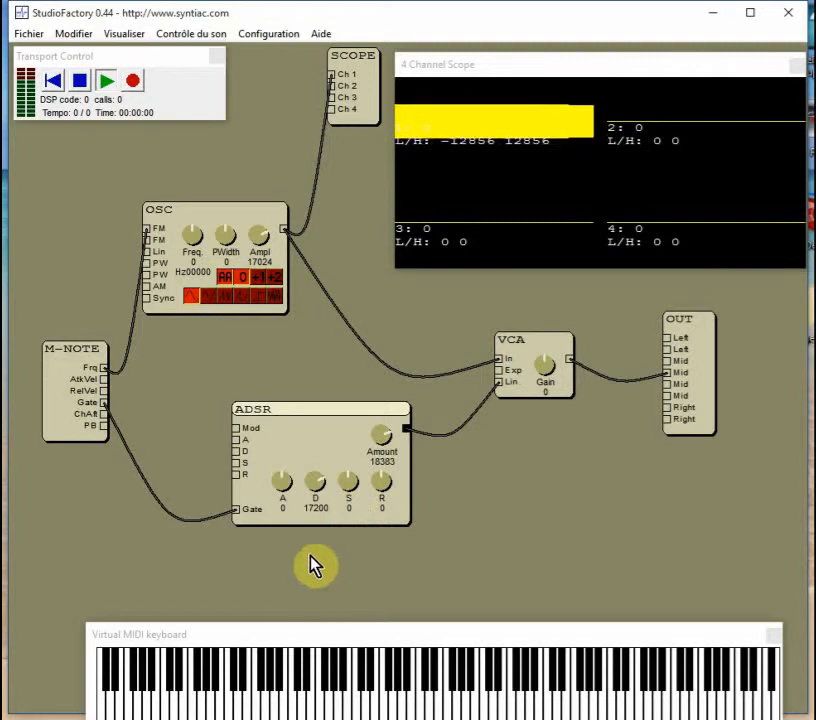
click(82, 81)
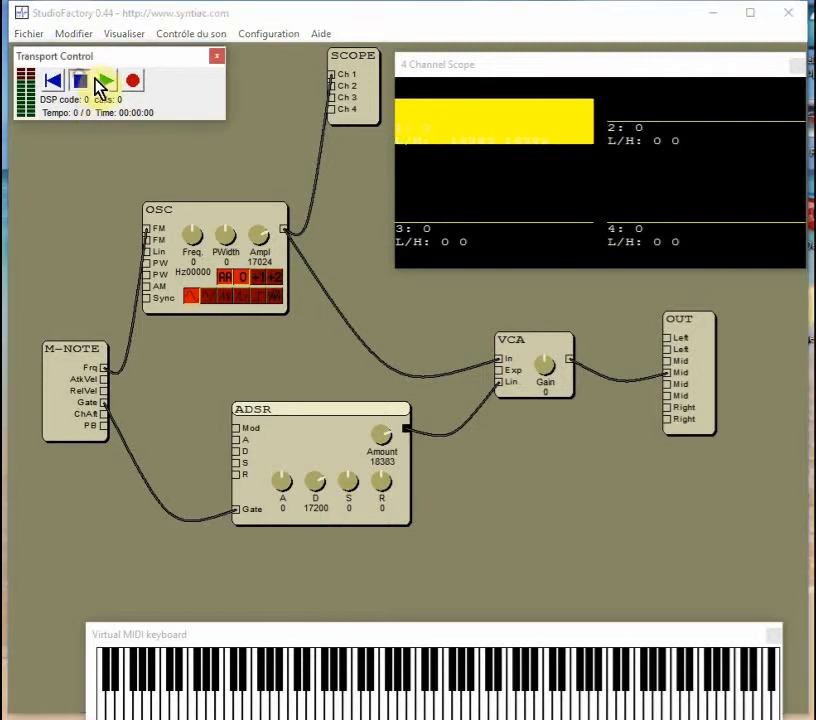
click(107, 82)
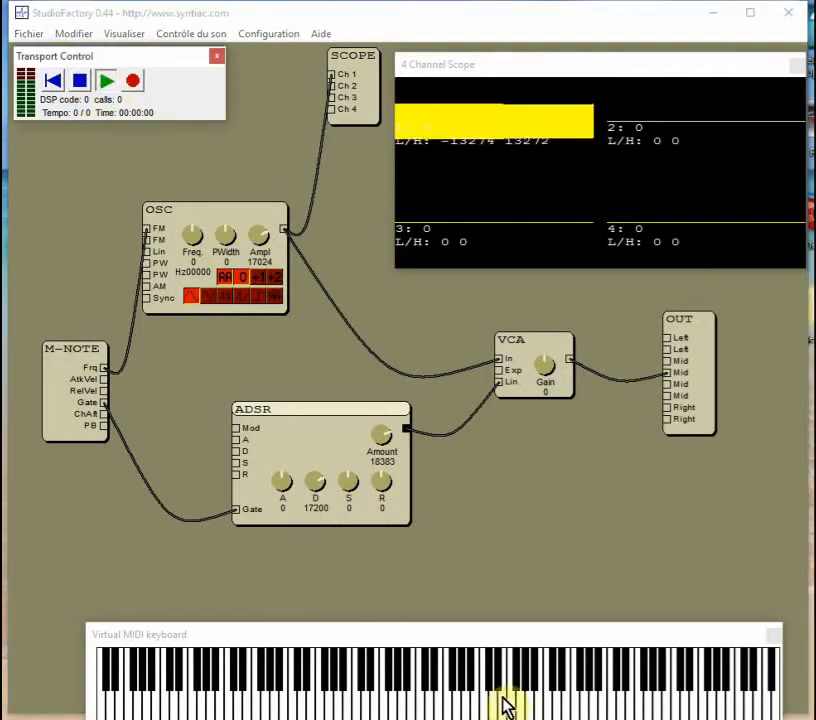
click(462, 705)
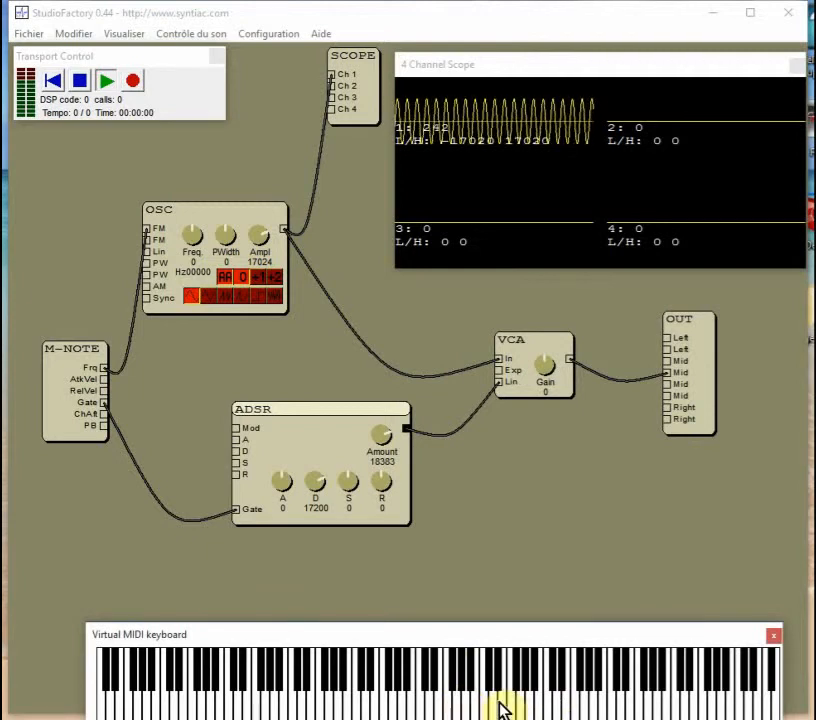
click(528, 708)
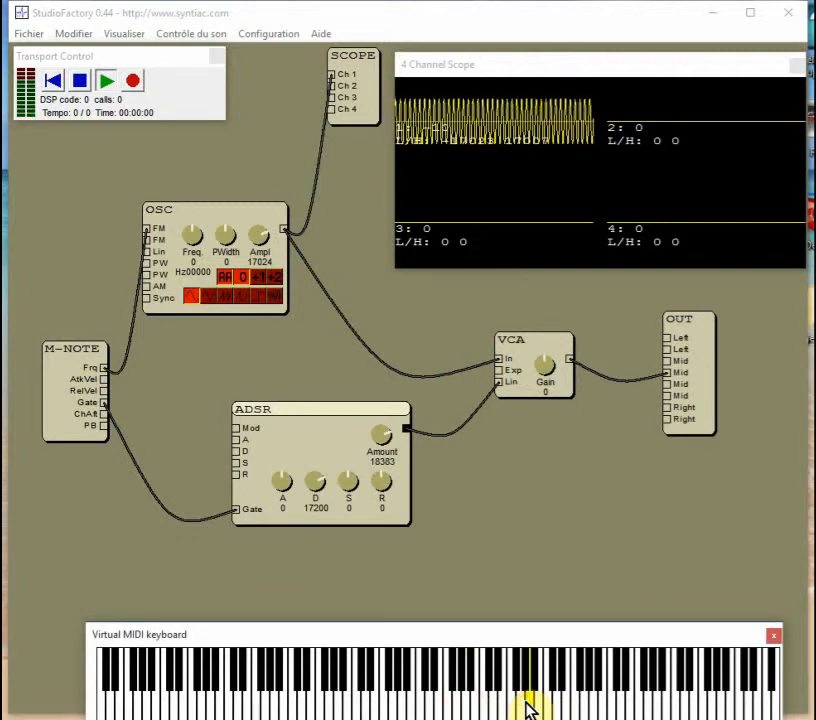
click(601, 707)
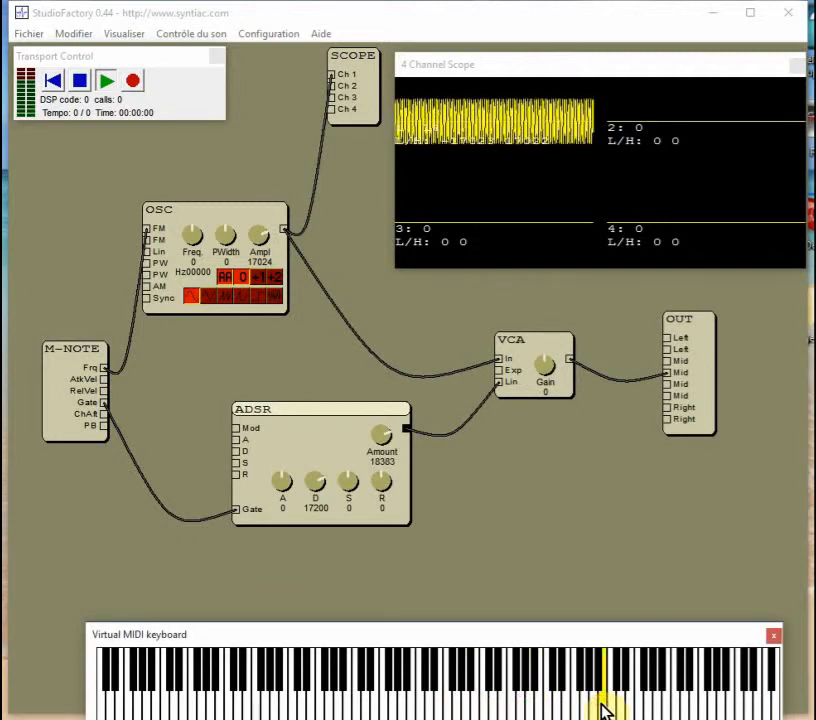
Set the ADSR decay to 15440 and play a note to hear the shortened envelope.
drag(316, 483, 316, 530)
click(558, 702)
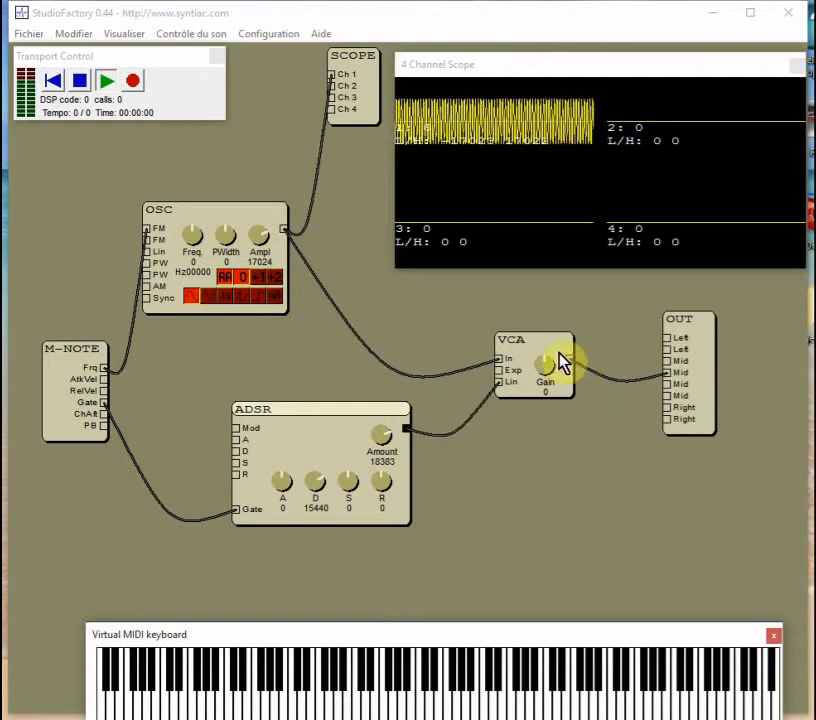
Connect the VCA output to Ch 2 of the scope and play a high note on the virtual MIDI keyboard.
drag(569, 363, 332, 86)
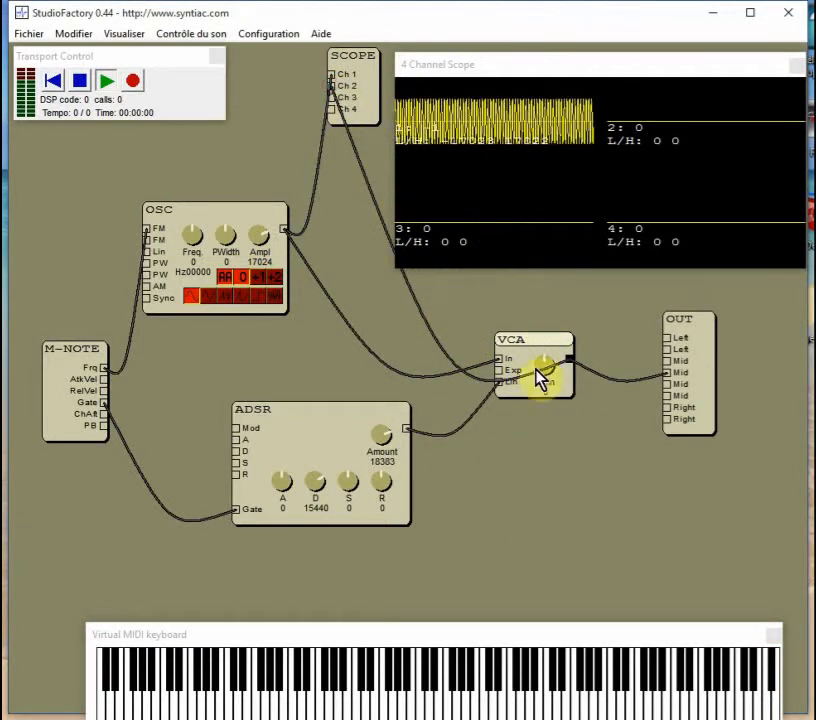
click(651, 710)
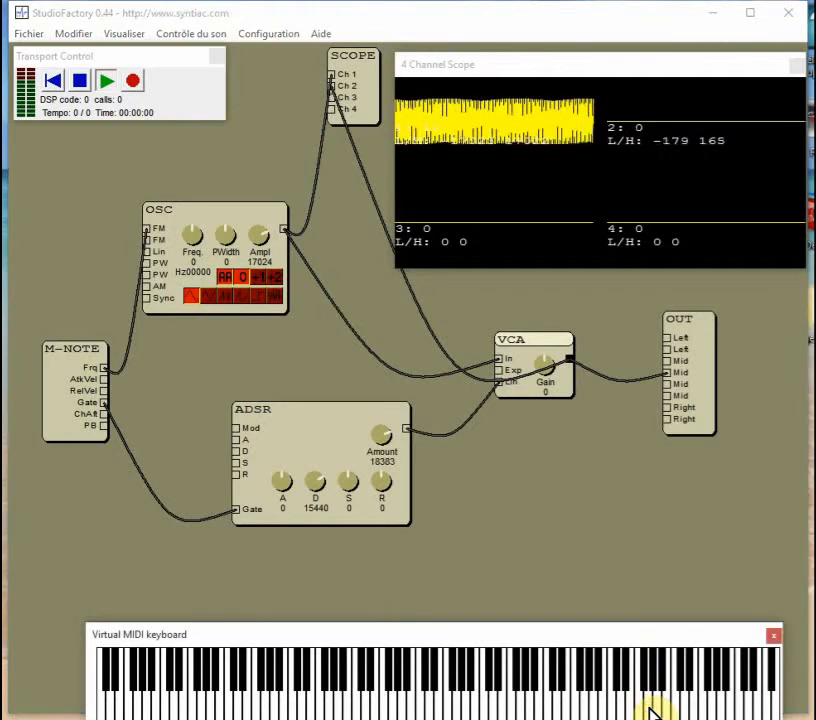
Play several notes on the virtual MIDI keyboard to examine the decay envelope on scope Ch 2.
click(580, 700)
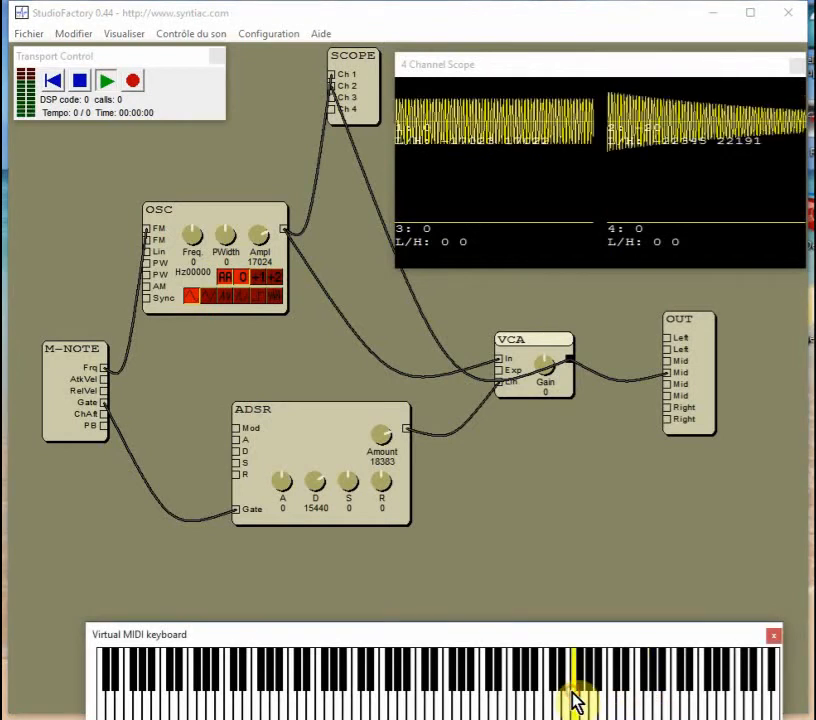
click(575, 697)
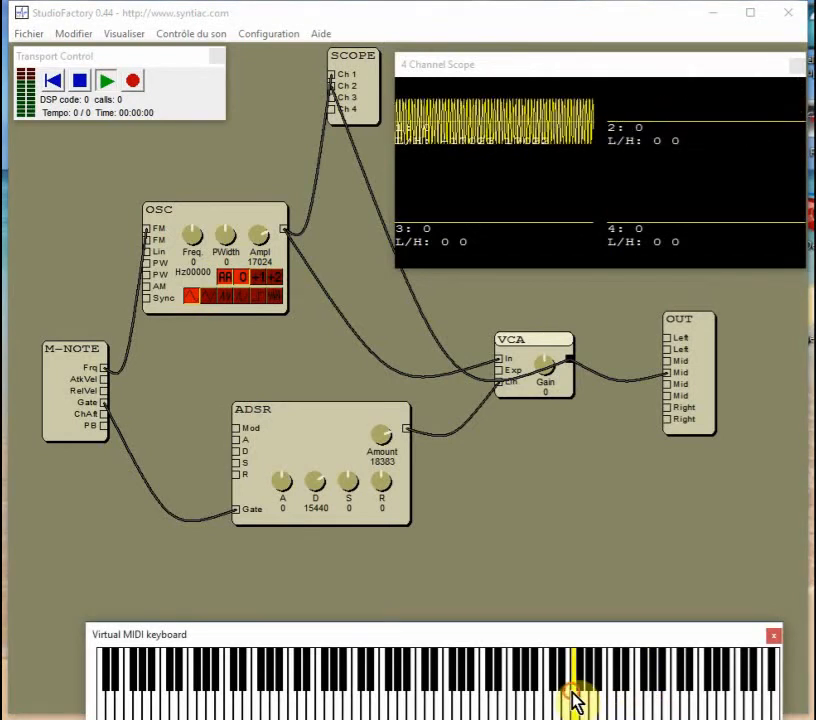
click(714, 700)
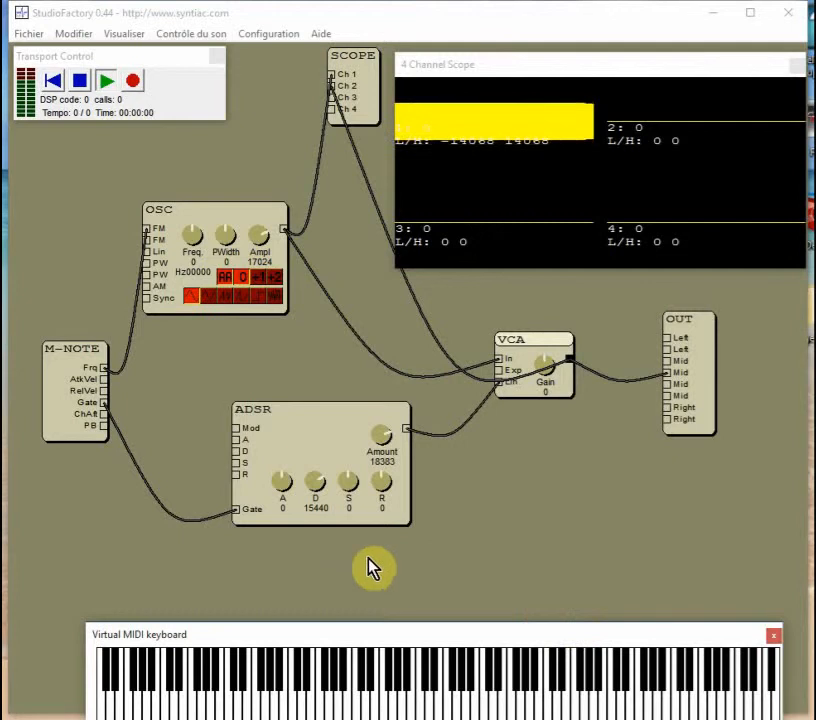
Set the ADSR decay to 12336 and test it with high and low notes on the virtual MIDI keyboard.
click(325, 482)
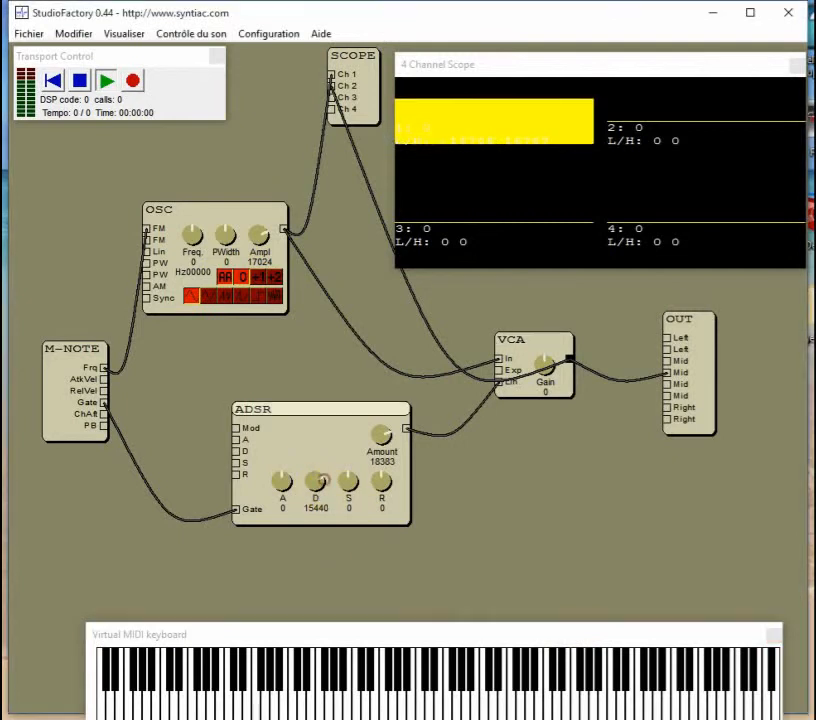
click(326, 486)
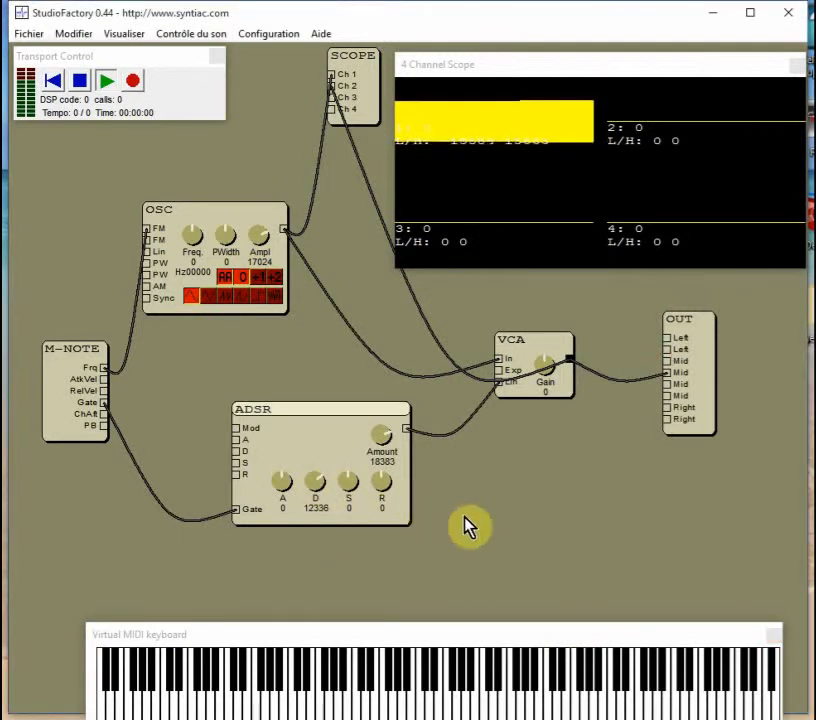
click(745, 700)
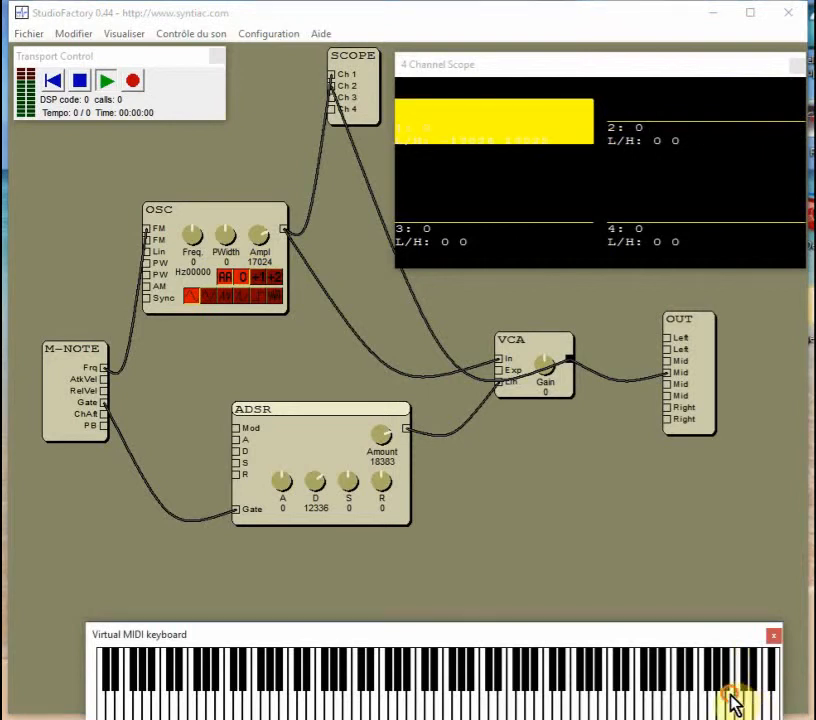
click(733, 693)
click(668, 692)
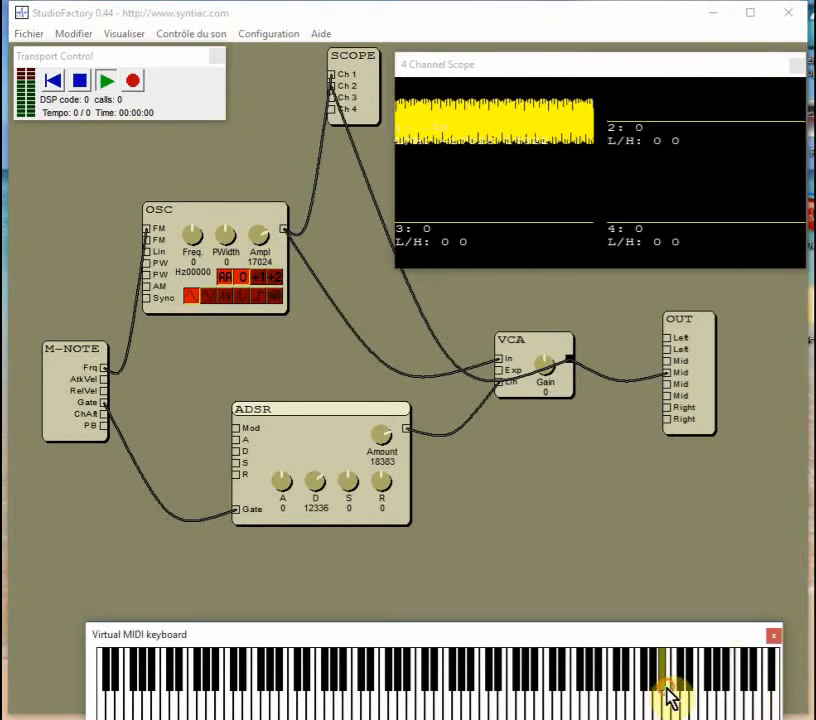
click(668, 692)
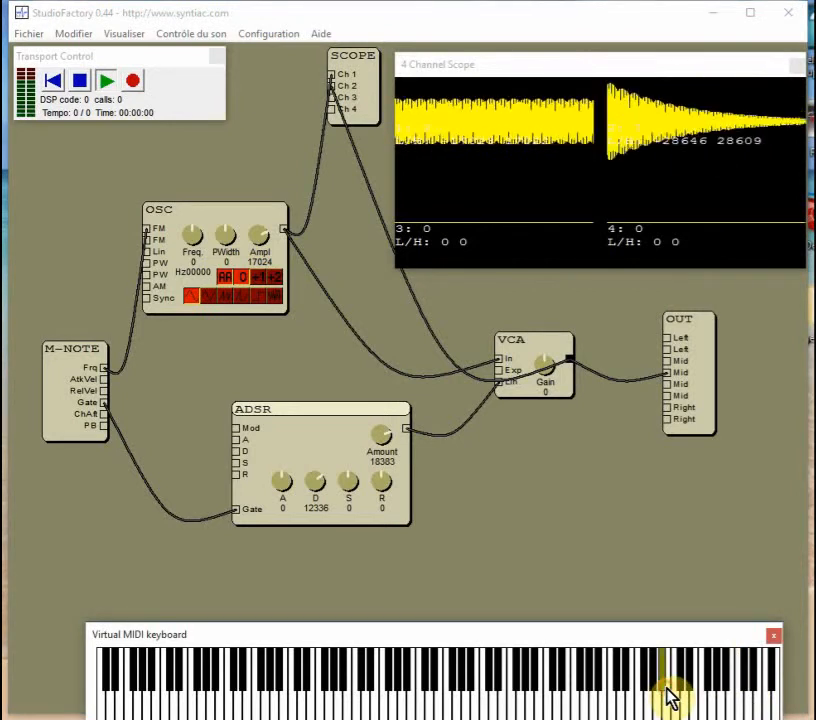
click(668, 692)
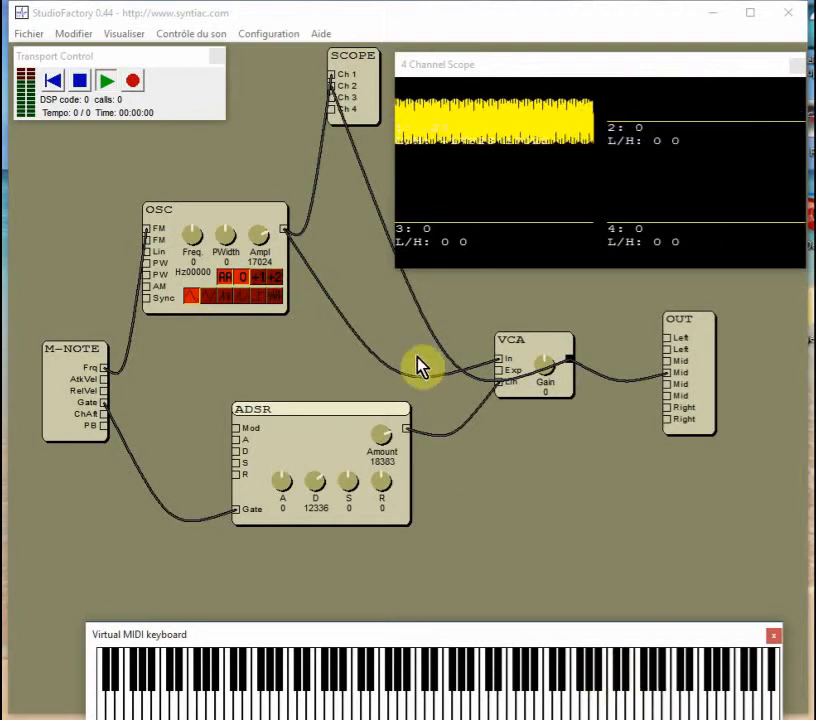
click(268, 680)
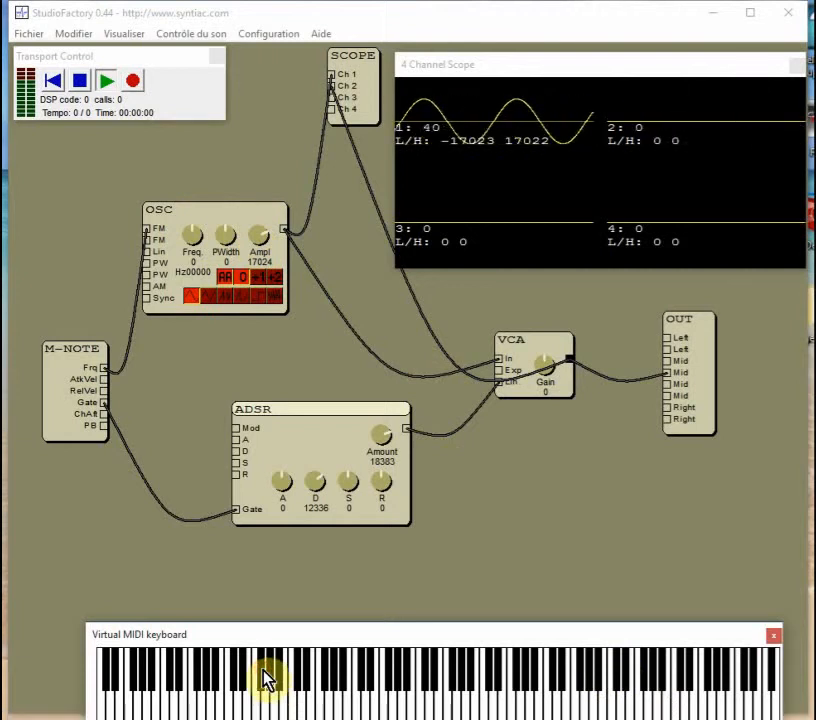
click(758, 703)
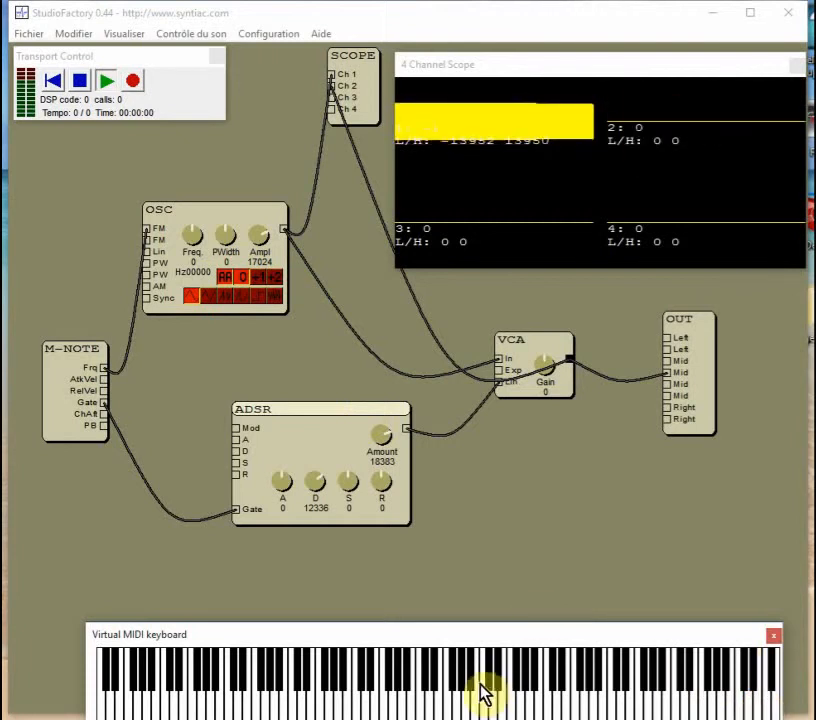
Set the ADSR sustain to 1488 and play the same note repeatedly on the virtual MIDI keyboard.
click(347, 483)
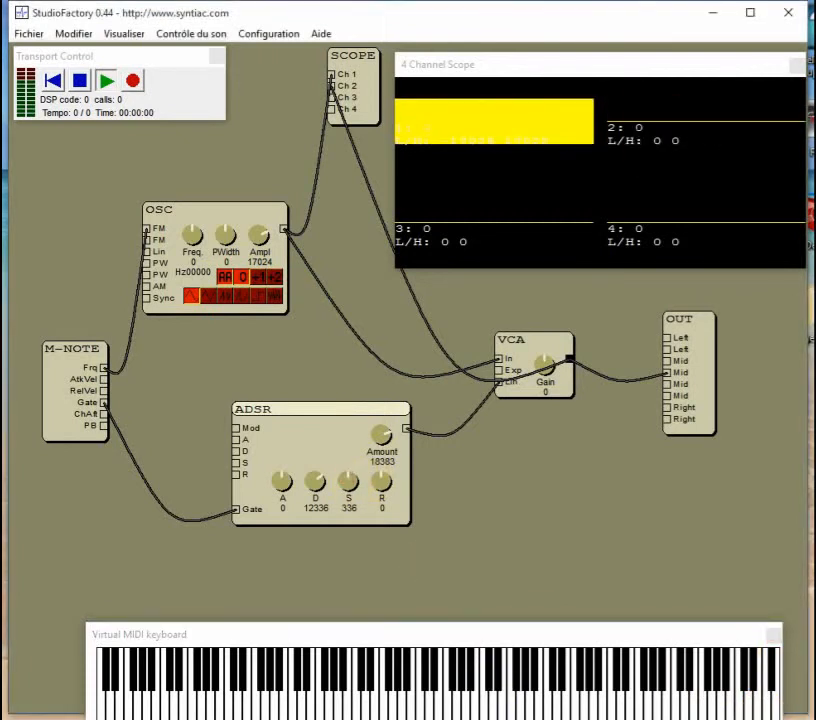
drag(347, 483, 351, 488)
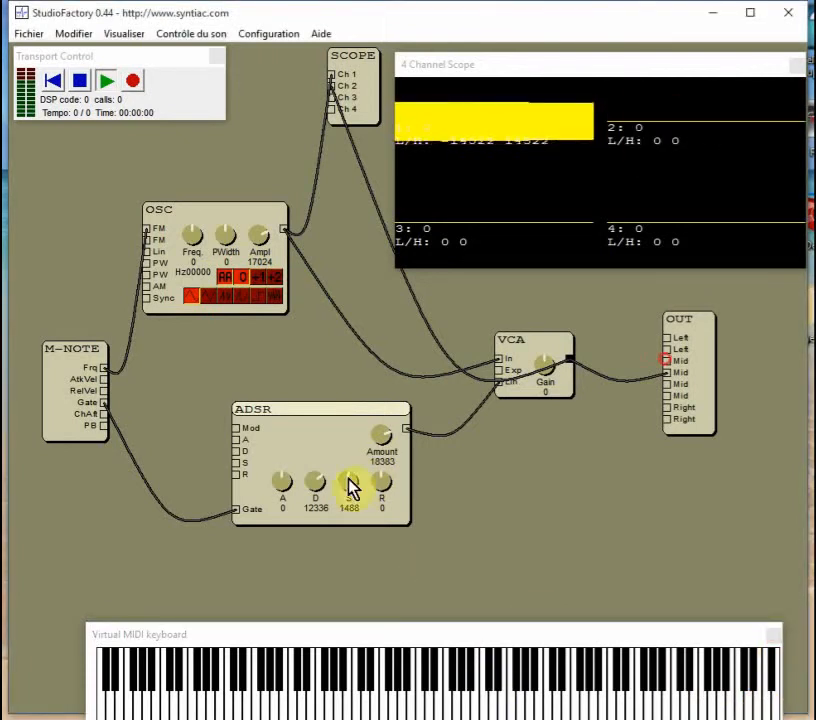
click(619, 701)
click(619, 701)
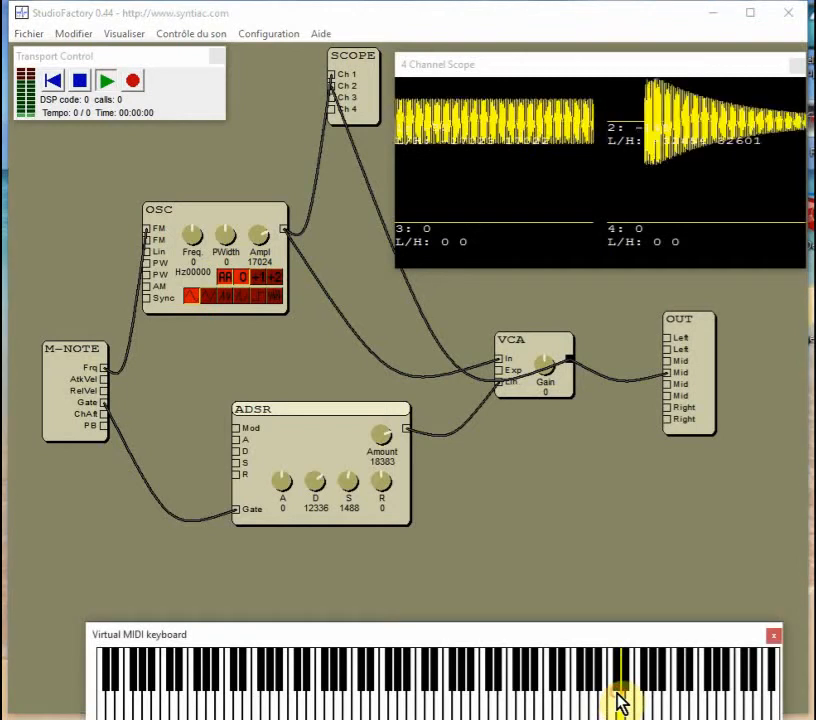
click(619, 701)
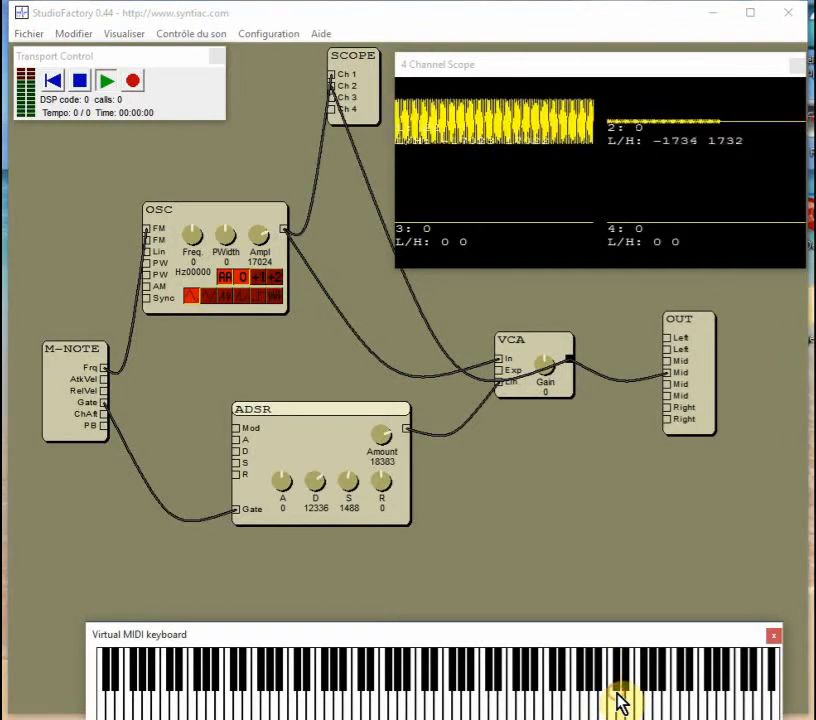
click(619, 701)
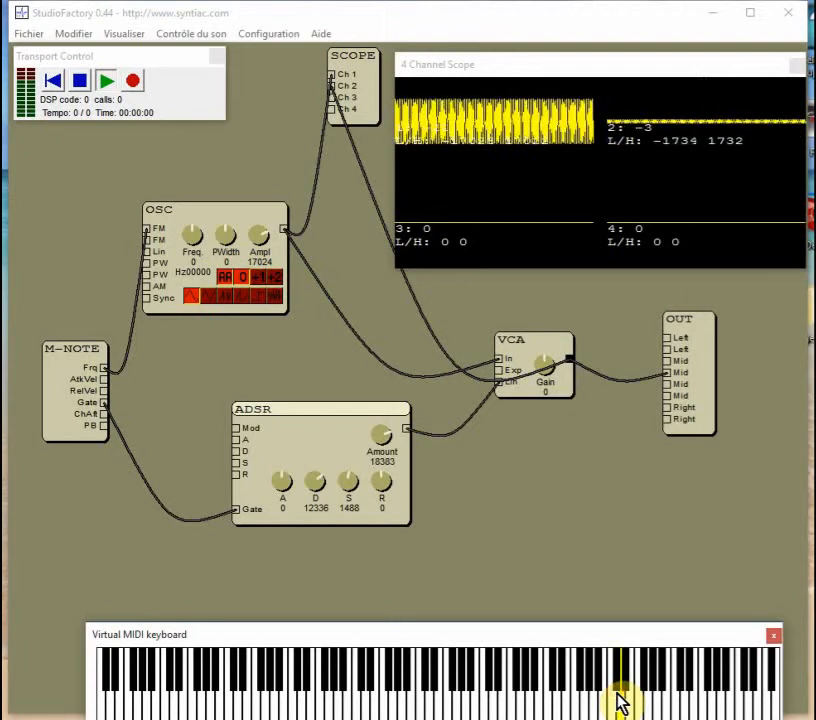
Set the ADSR sustain to 3216 and play a note twice to check the sustain level.
click(352, 482)
drag(352, 482, 352, 470)
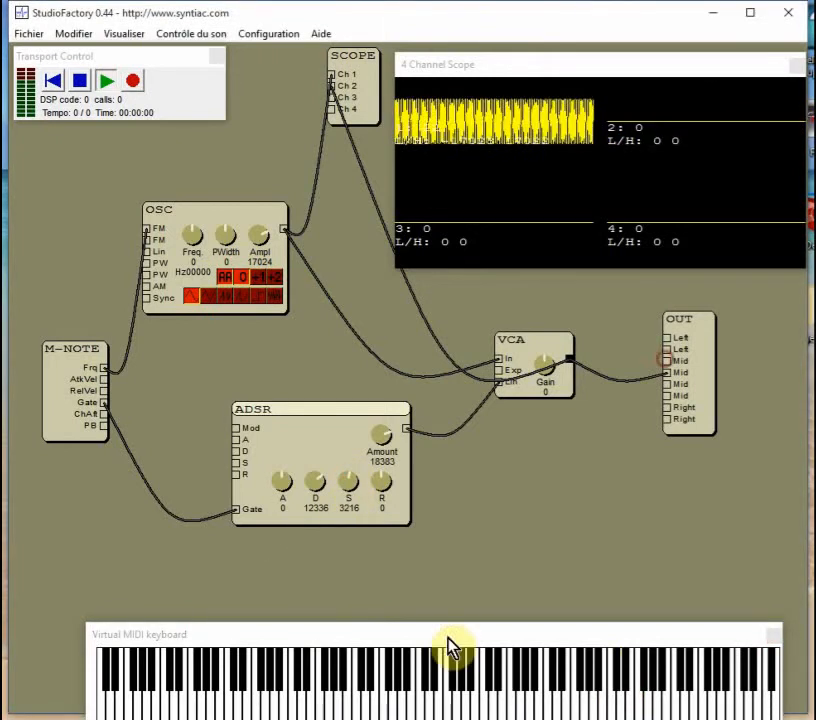
click(601, 698)
click(601, 698)
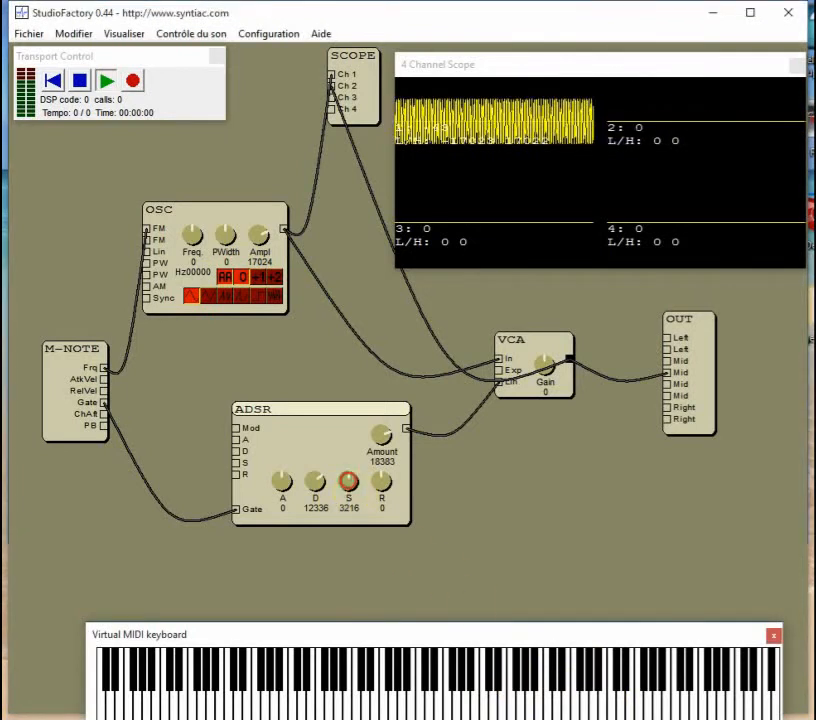
Set the ADSR sustain to 5184 and test it with notes on the virtual MIDI keyboard.
drag(345, 485, 345, 468)
click(579, 706)
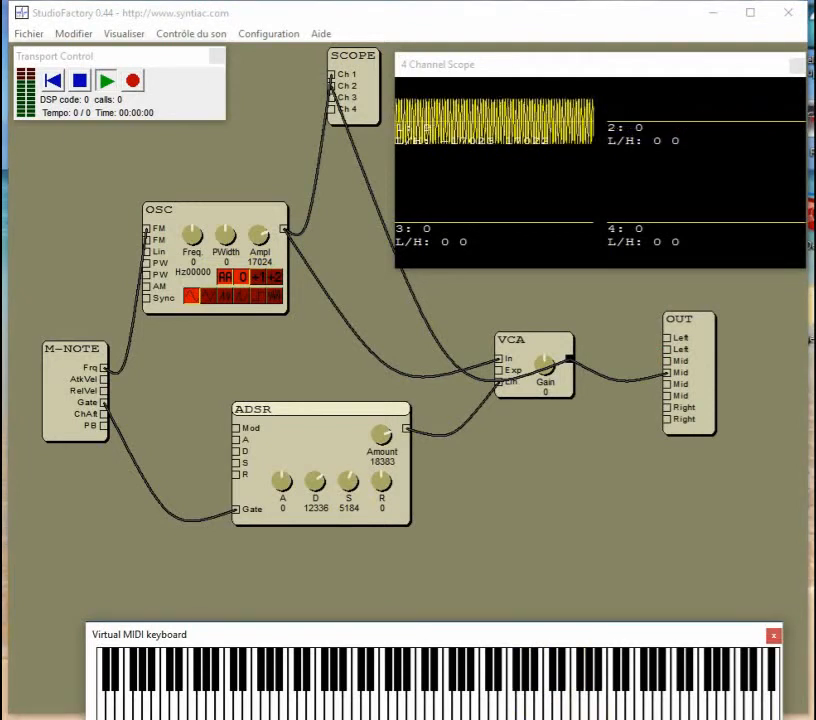
click(576, 695)
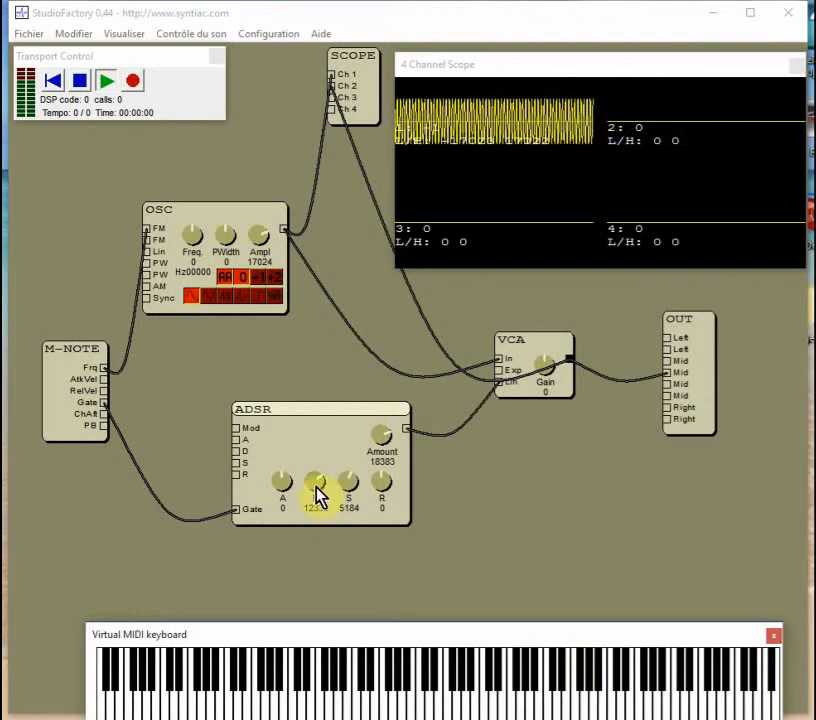
Test an ADSR release of 26128 with a played note, and shorten the release to 14751.
drag(385, 490, 385, 460)
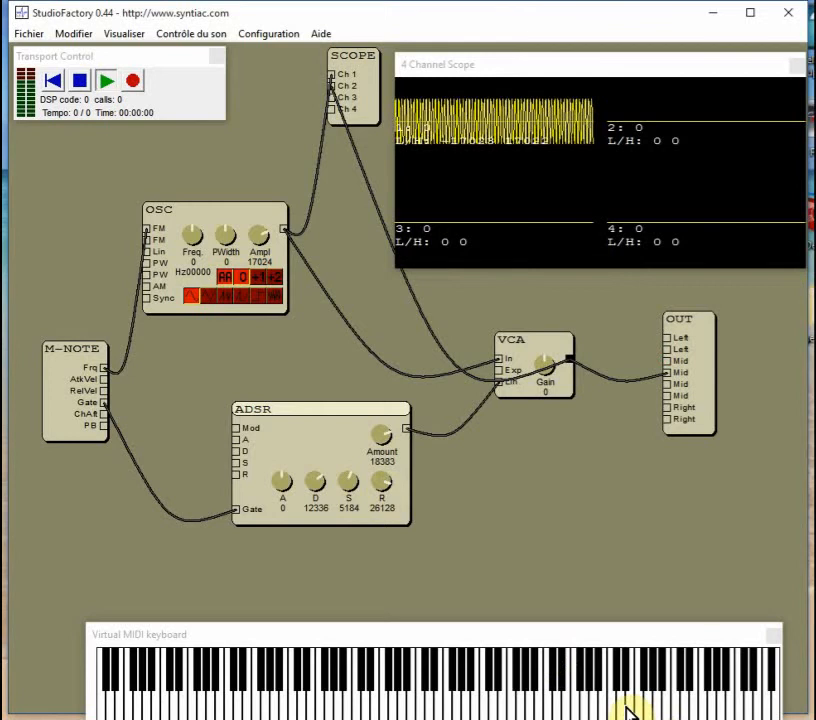
click(622, 708)
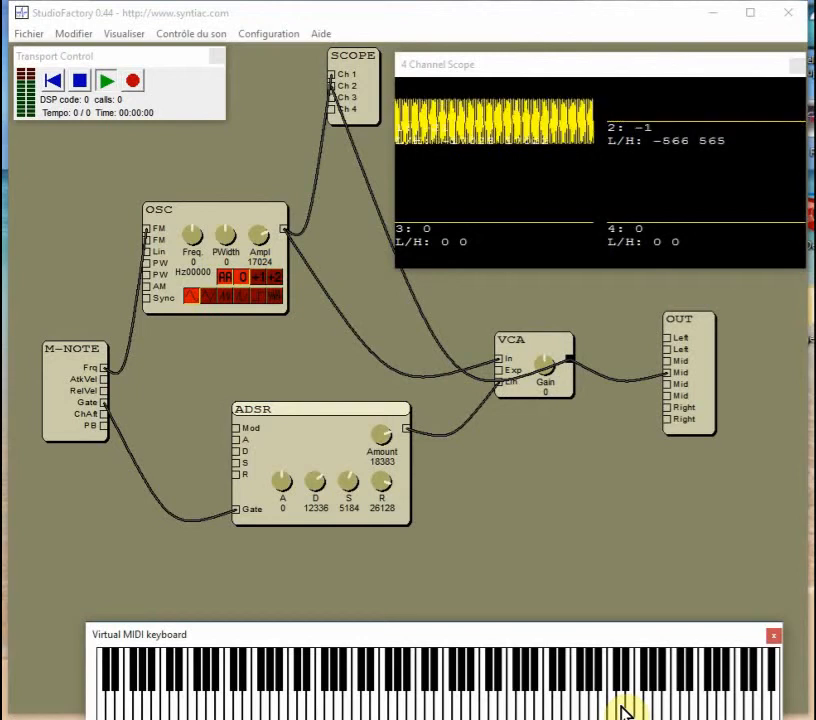
click(375, 486)
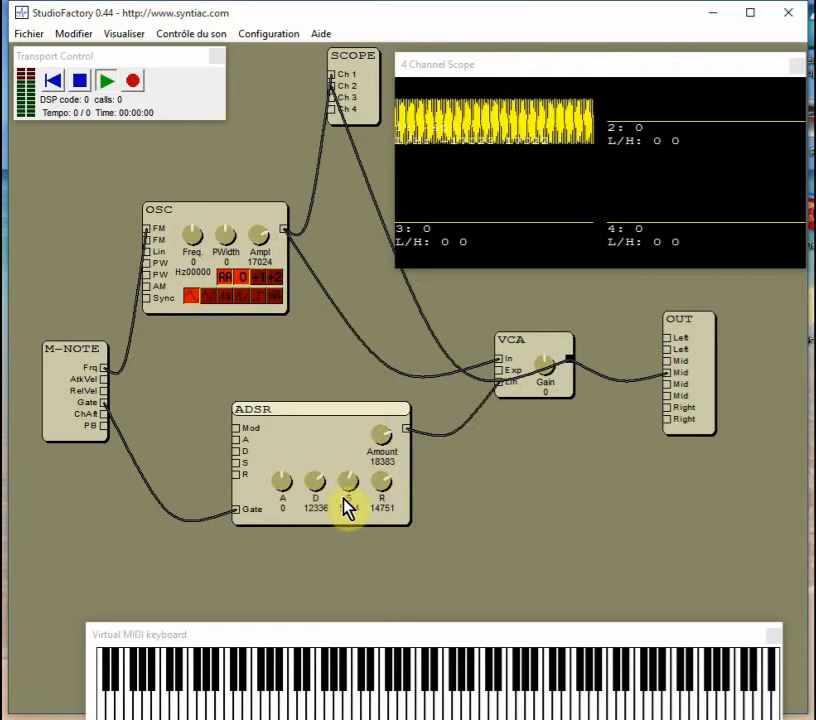
Set the ADSR attack to 17872 and play high notes to hear the slow attack.
click(283, 486)
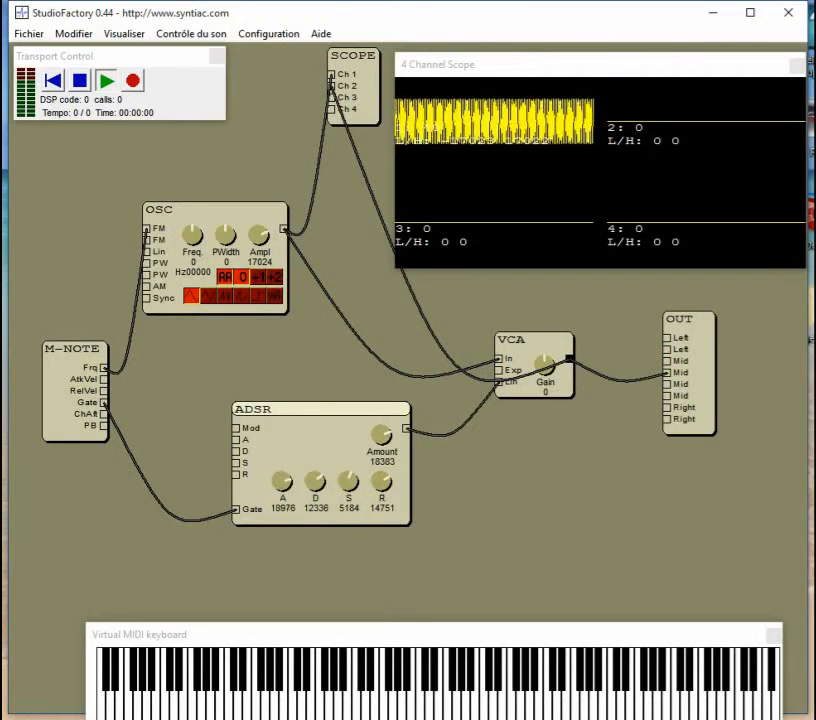
drag(283, 487, 282, 489)
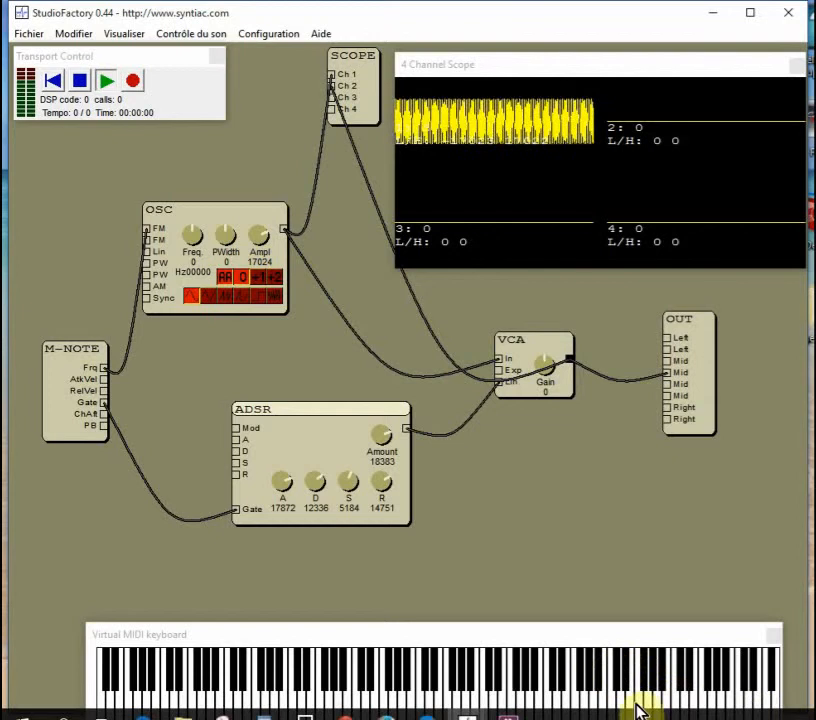
drag(738, 708, 719, 710)
Set the ADSR decay to 11392, sustain to -16 and release to 0, and test the envelope with repeated notes.
drag(390, 487, 388, 487)
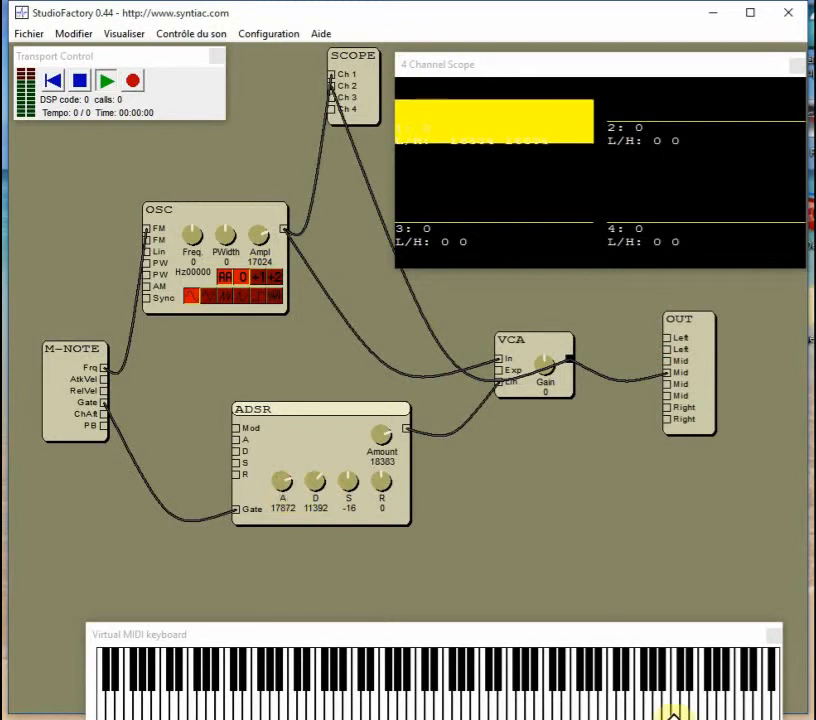
click(636, 710)
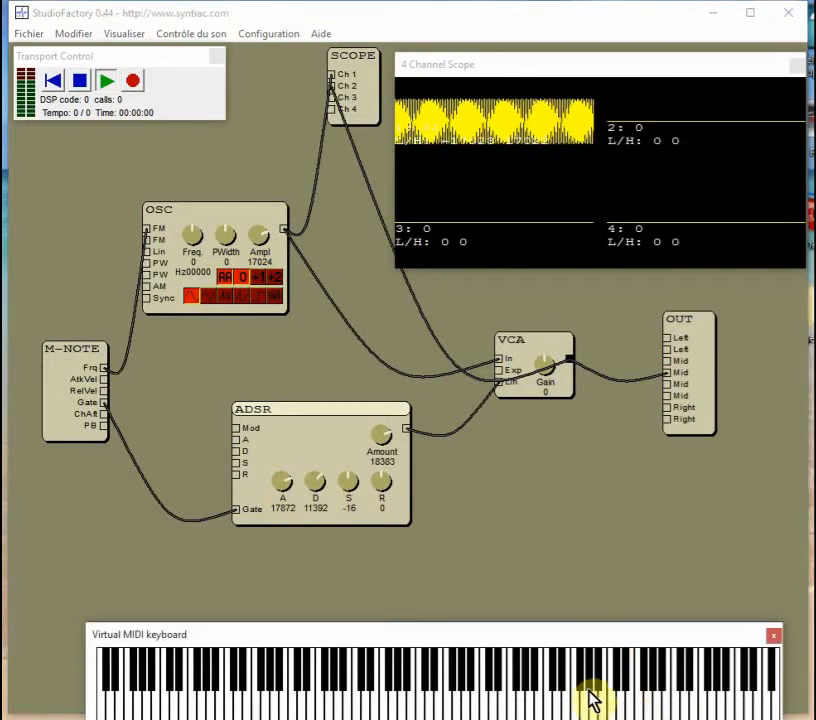
click(591, 698)
click(591, 698)
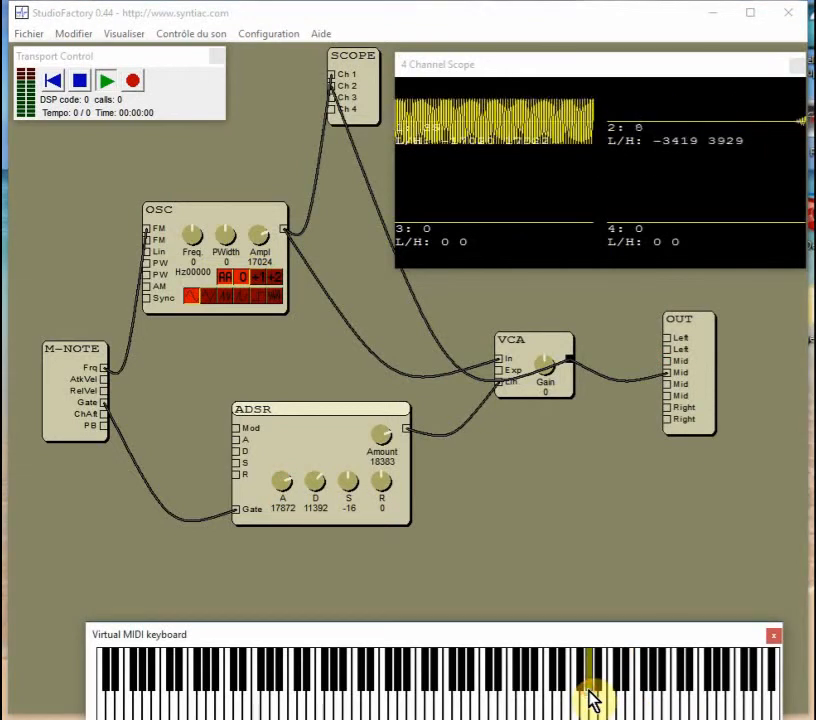
click(591, 698)
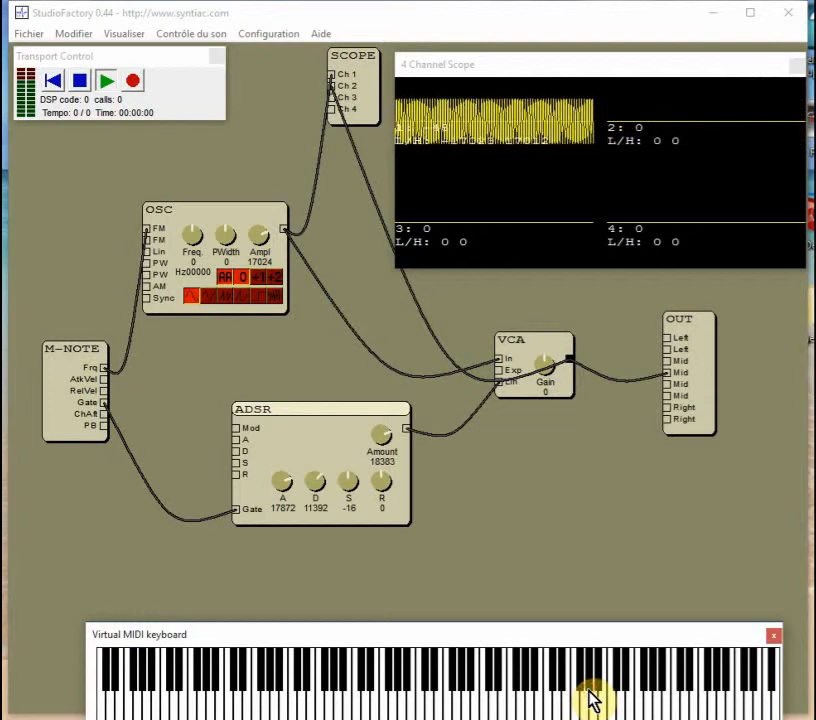
click(523, 671)
Compare ADSR attack settings of 0 and 5360 by playing high notes with each.
drag(281, 472, 288, 492)
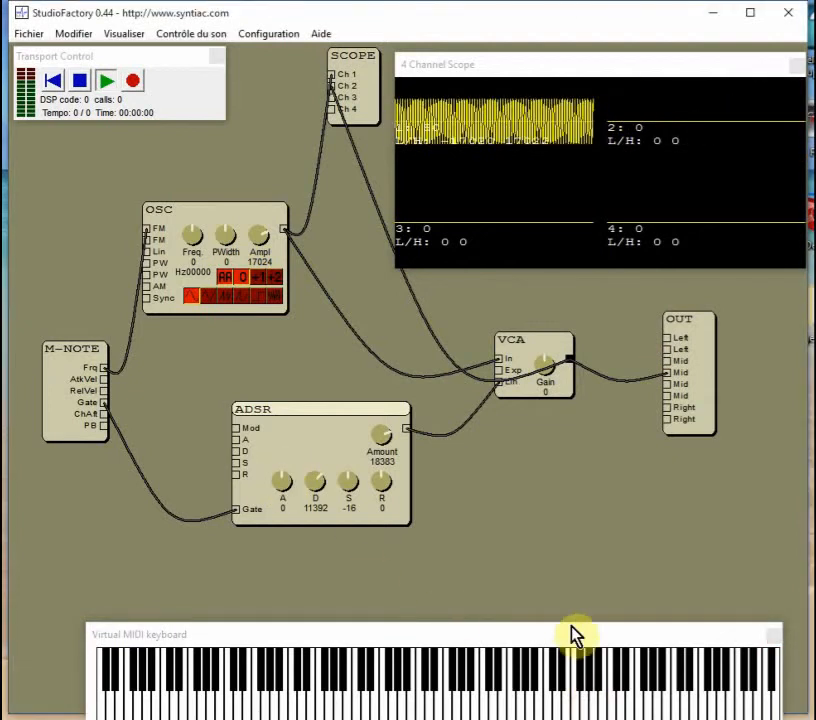
click(727, 708)
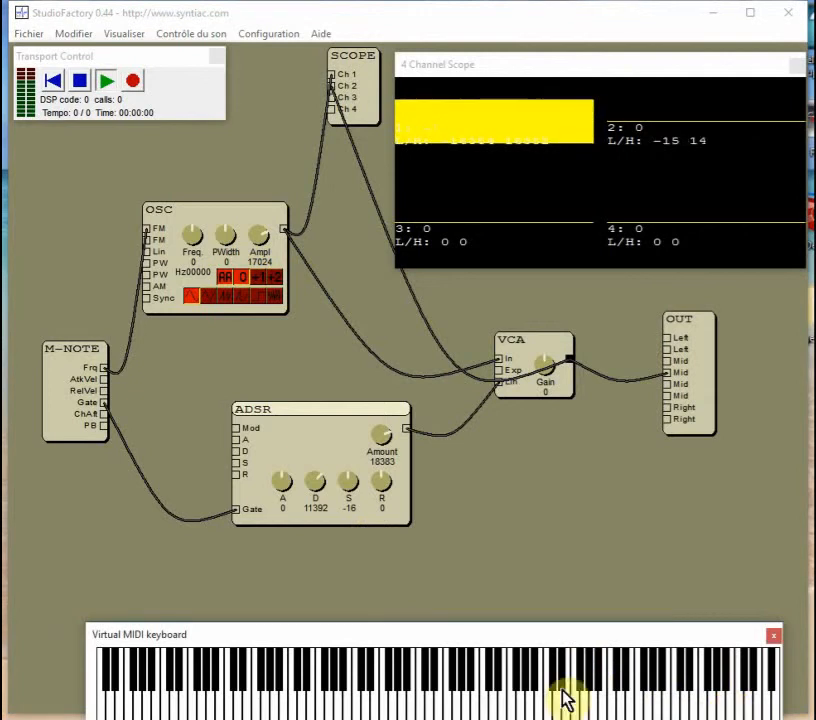
drag(288, 488, 288, 494)
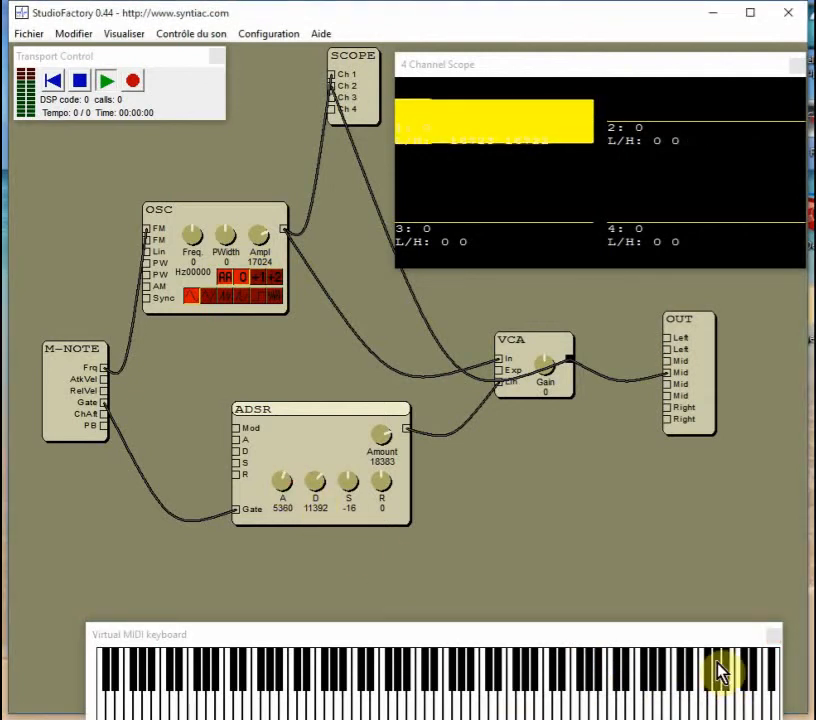
click(692, 696)
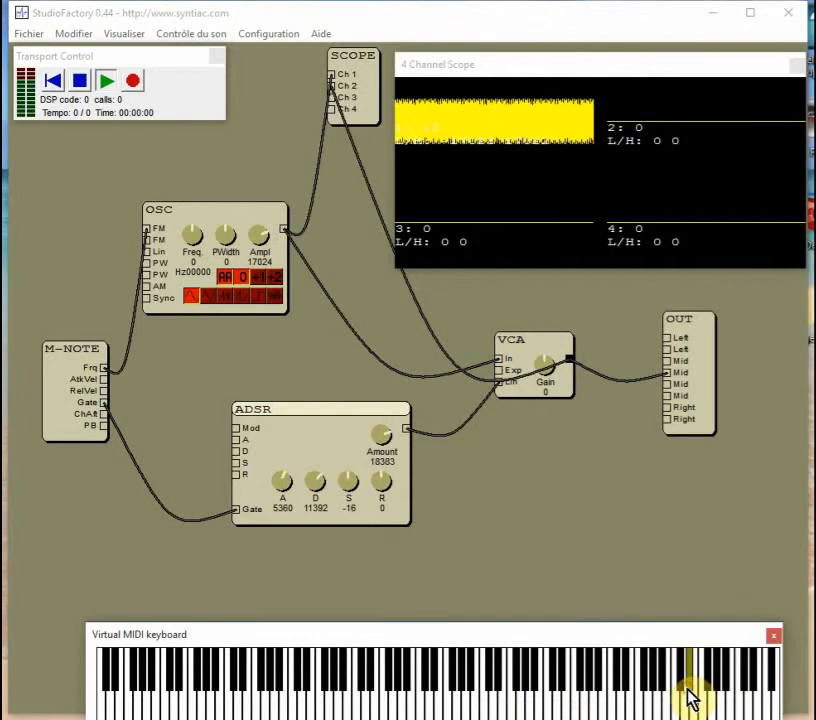
click(675, 700)
Set the ADSR attack to 9968.
click(286, 482)
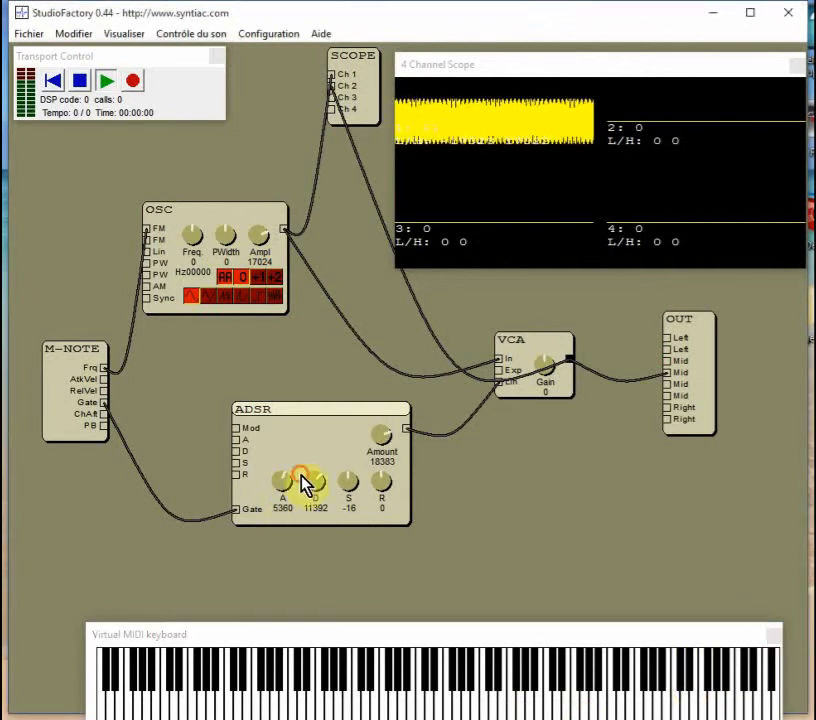
drag(280, 490, 280, 478)
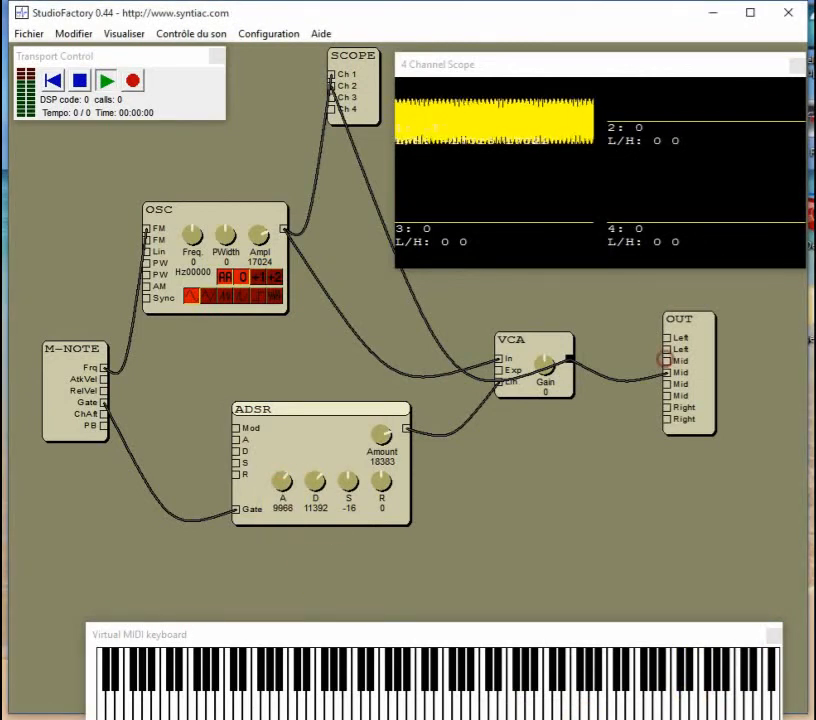
Test the ADSR attack with a high note, raise the attack to 15360, and repeat the high notes.
click(678, 708)
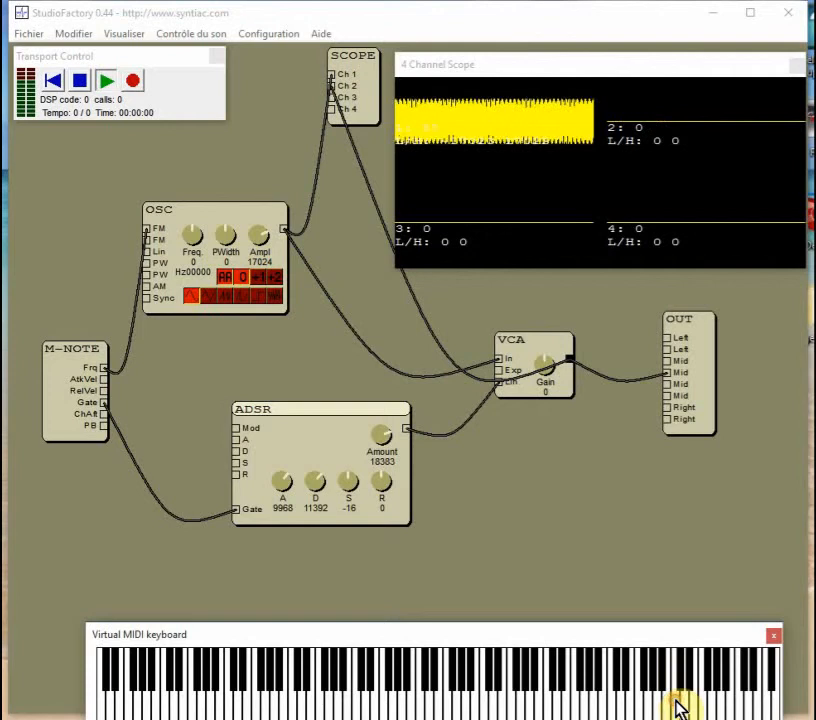
click(678, 708)
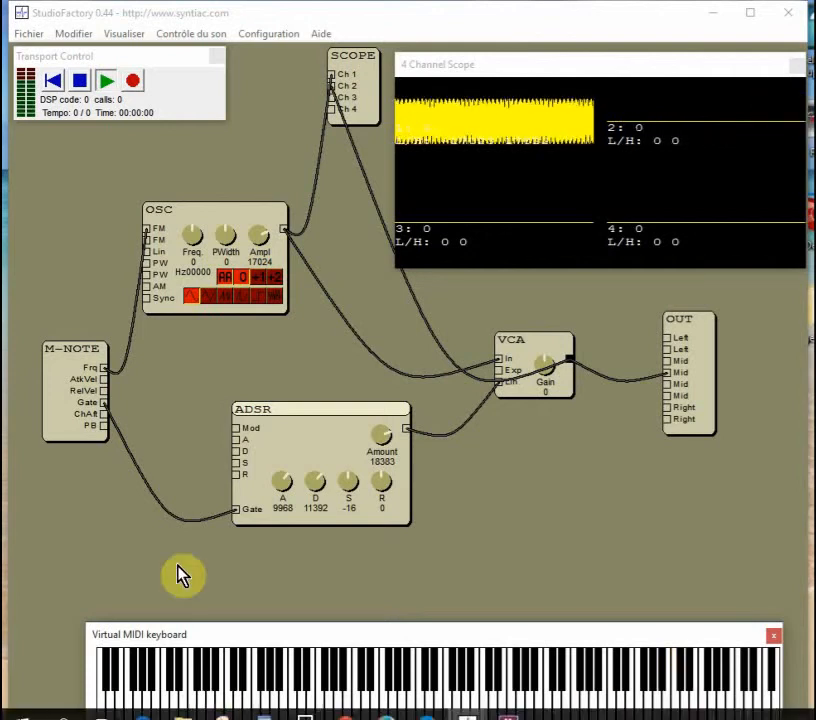
drag(282, 486, 282, 483)
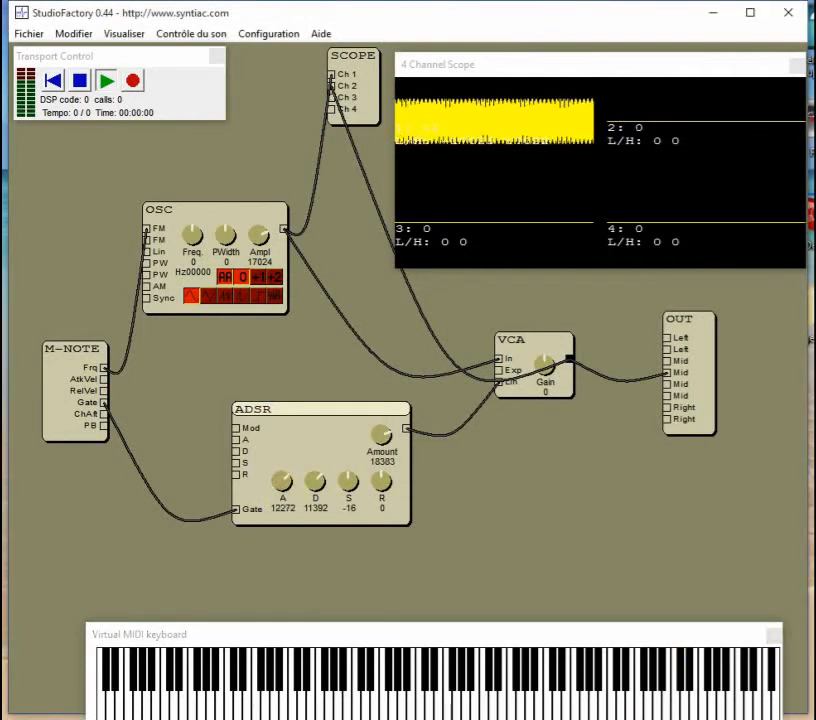
click(680, 707)
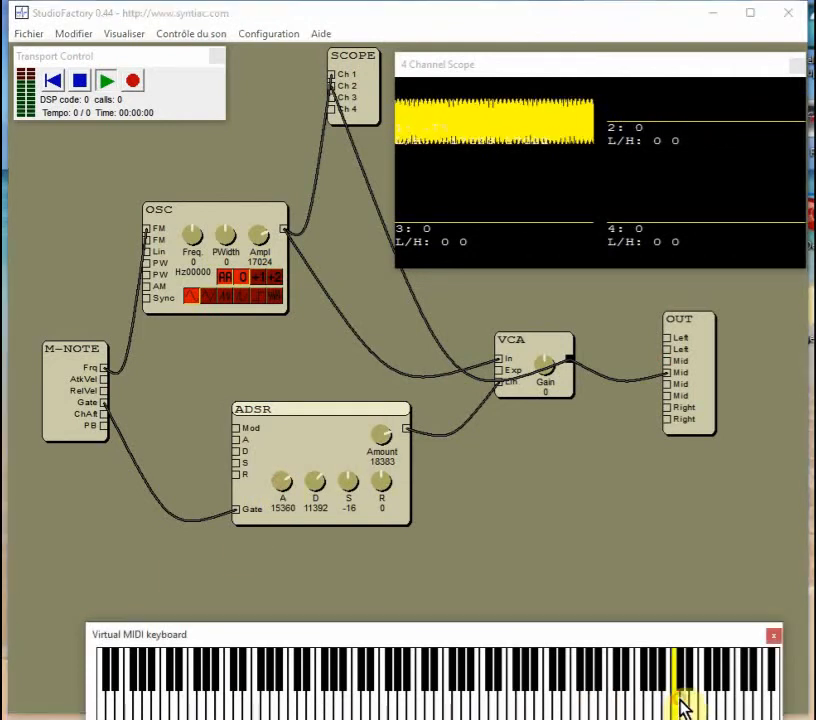
click(680, 707)
click(680, 707)
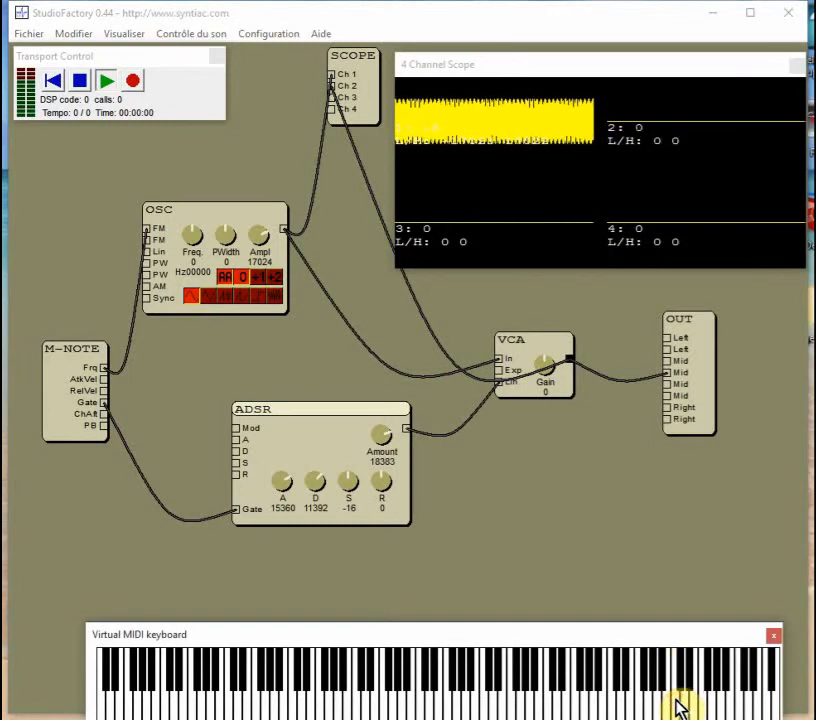
click(680, 707)
click(680, 707)
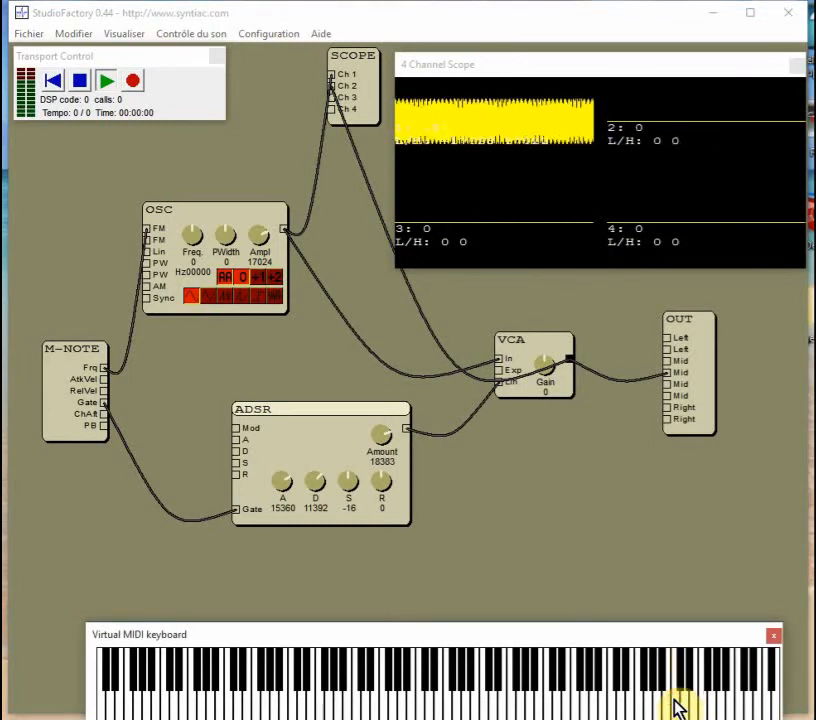
click(680, 707)
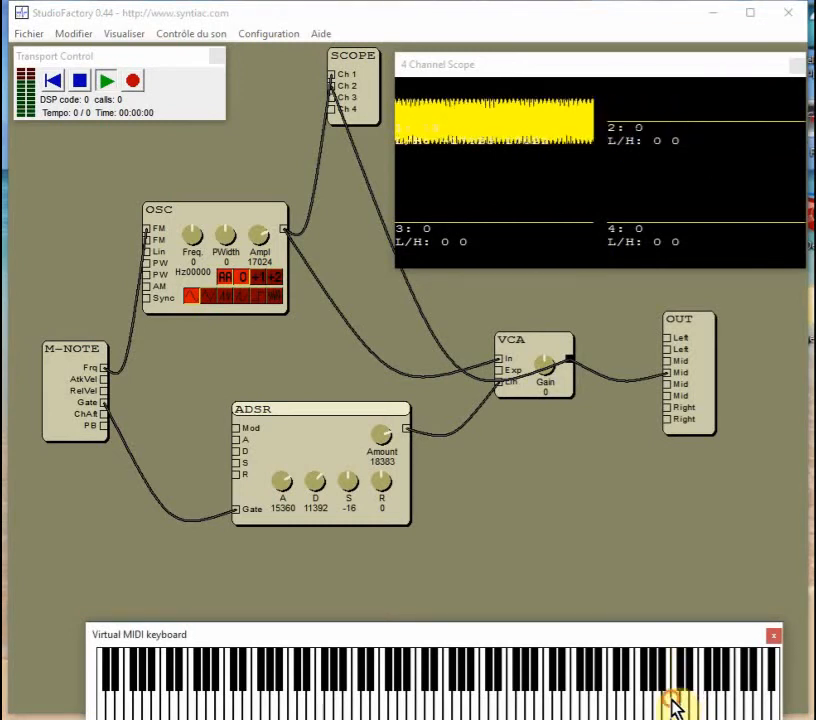
click(670, 706)
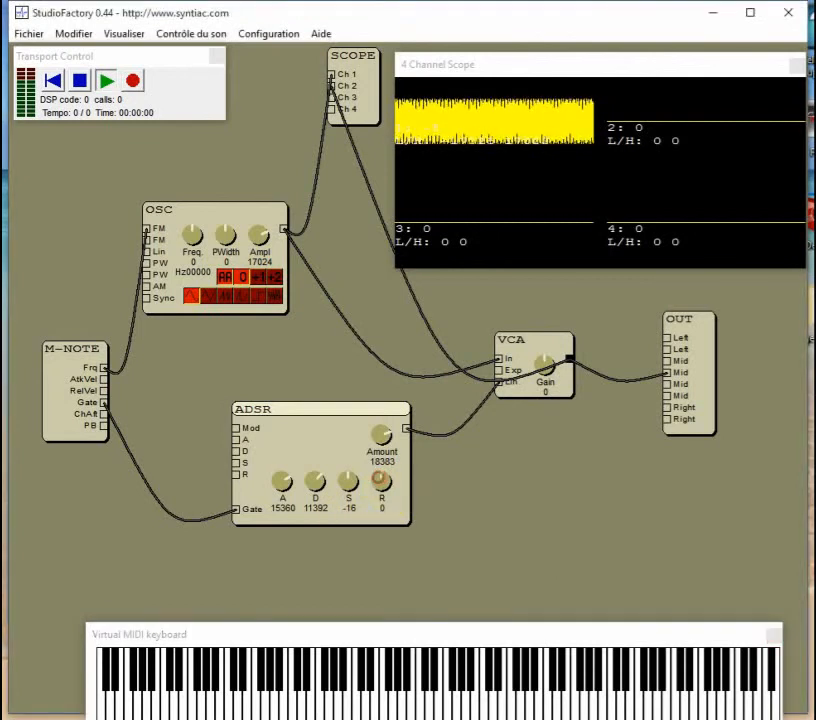
Set the ADSR sustain to 14176 and release to 16816, and play several mid-range notes to test the envelope.
drag(383, 490, 383, 466)
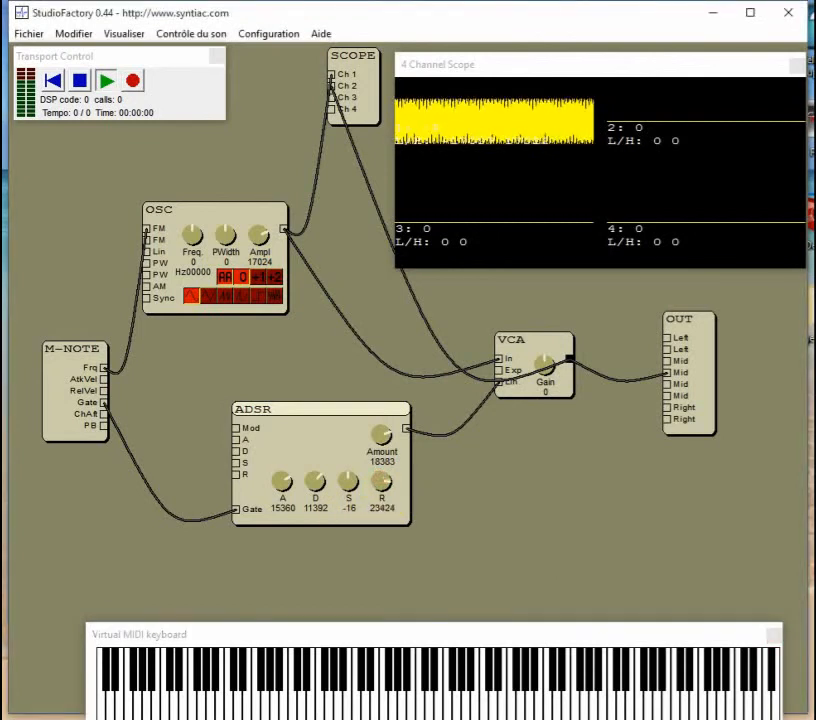
click(349, 481)
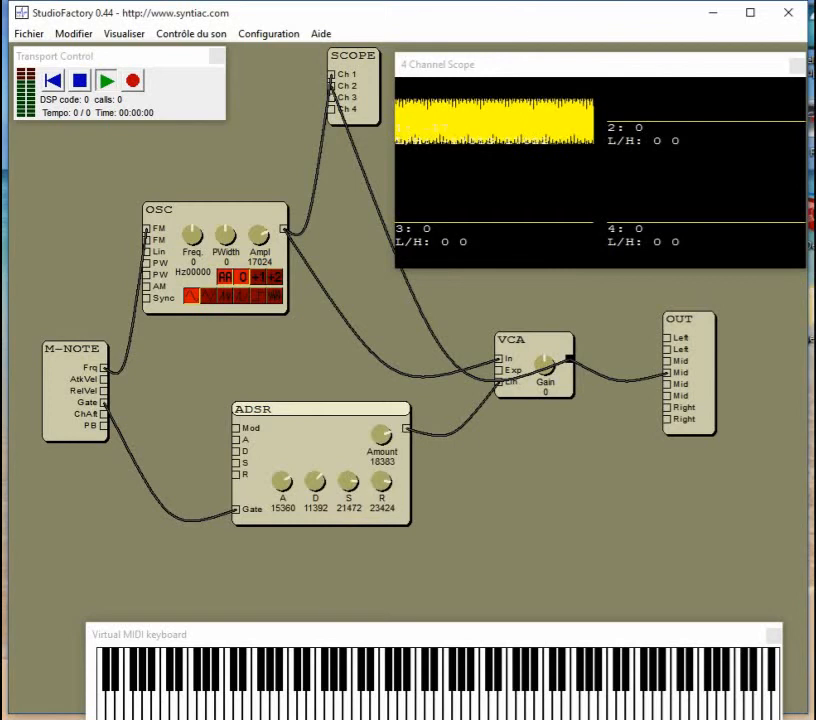
drag(349, 481, 382, 483)
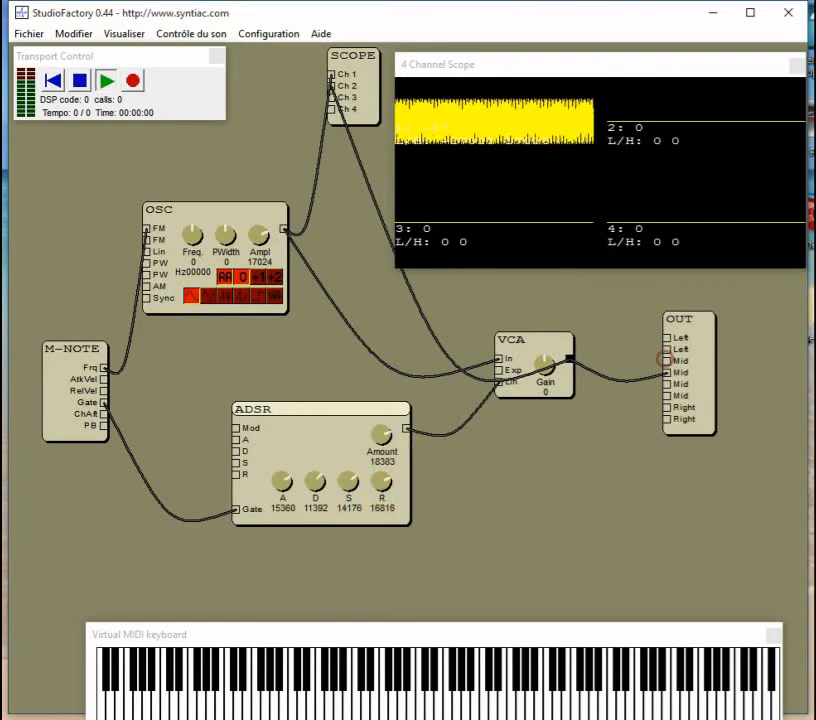
click(492, 707)
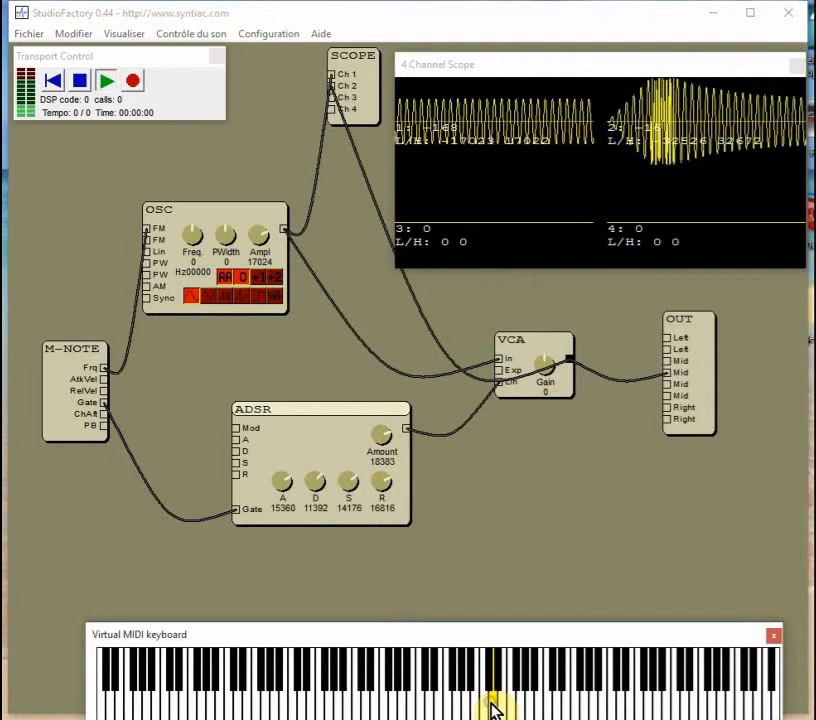
click(524, 703)
click(472, 708)
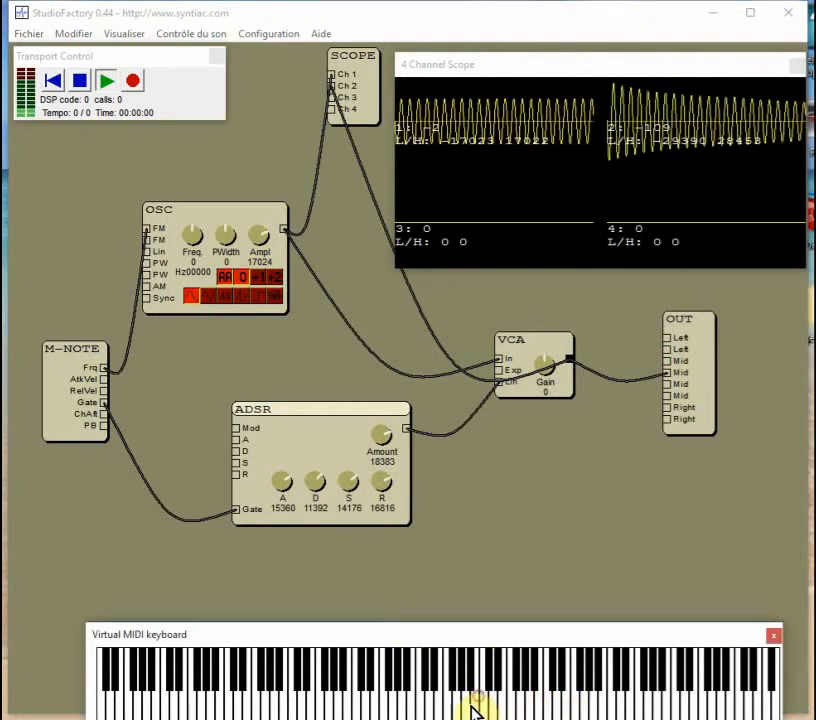
click(522, 706)
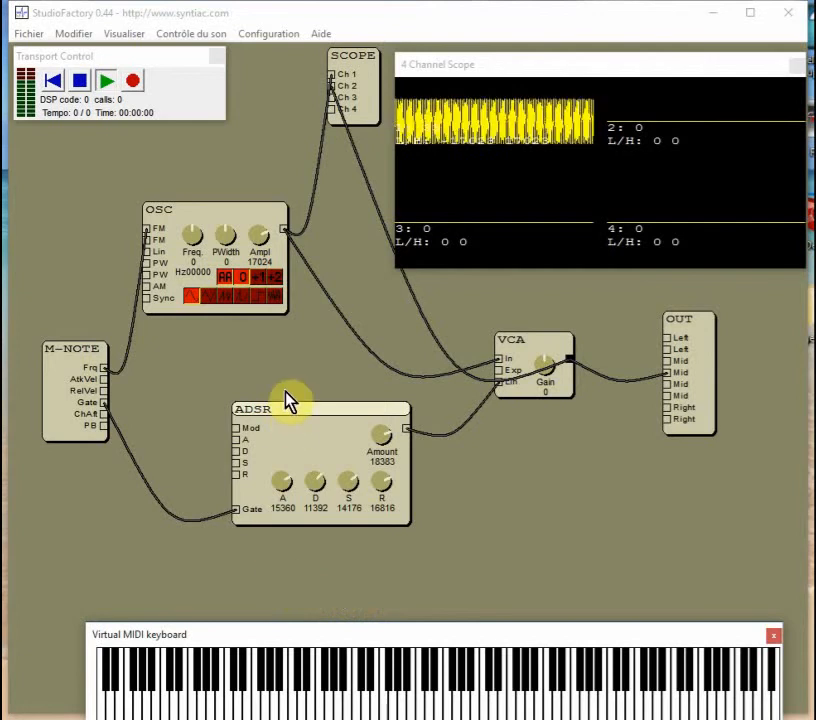
Add a second OSC multifunction oscillator to the left of the existing one, rearranging the original OSC and M-NOTE modules to make room.
right_click(183, 378)
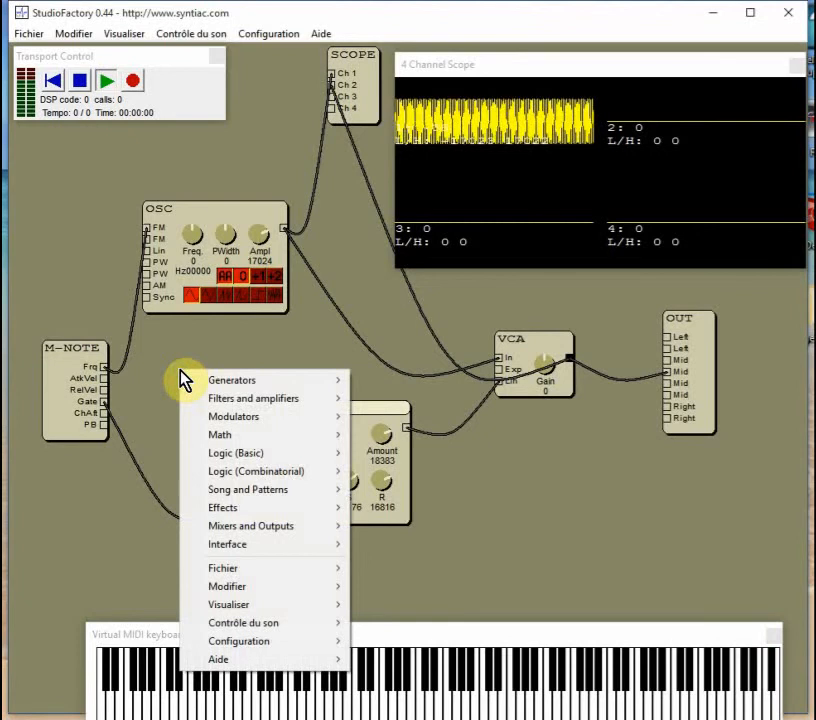
mouse_move(222, 380)
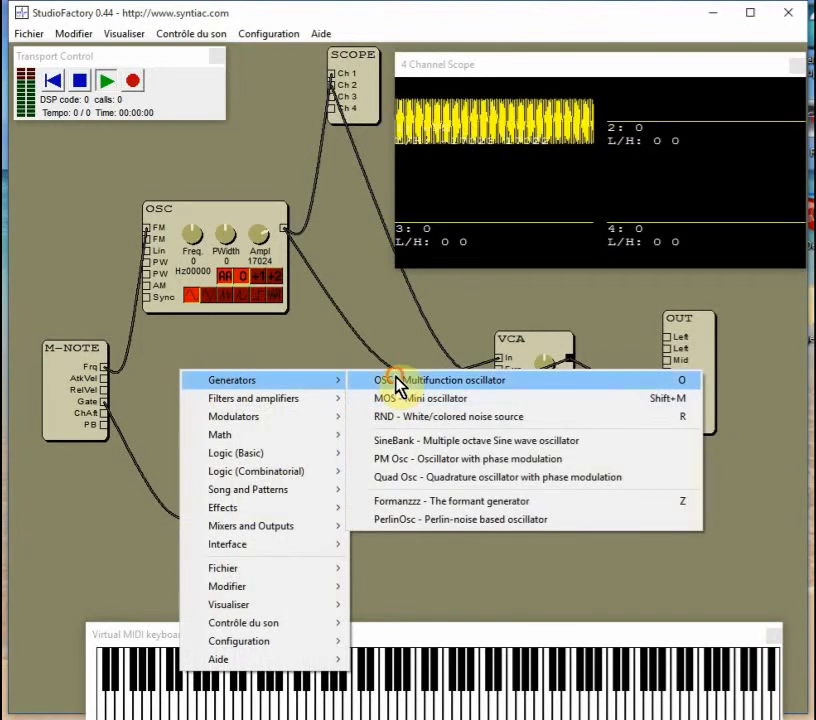
click(397, 380)
drag(262, 388, 67, 211)
drag(190, 215, 235, 268)
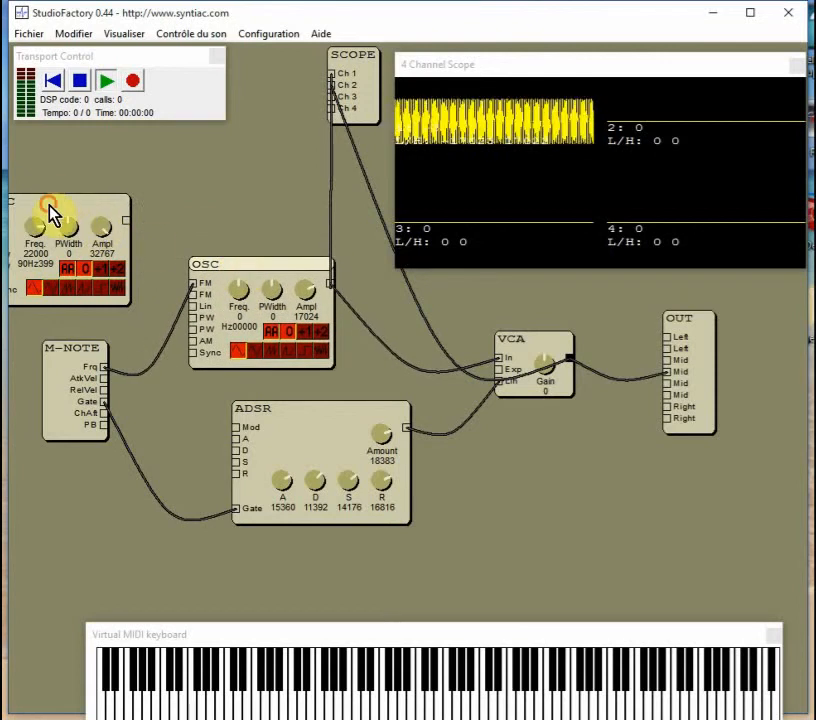
drag(48, 203, 76, 216)
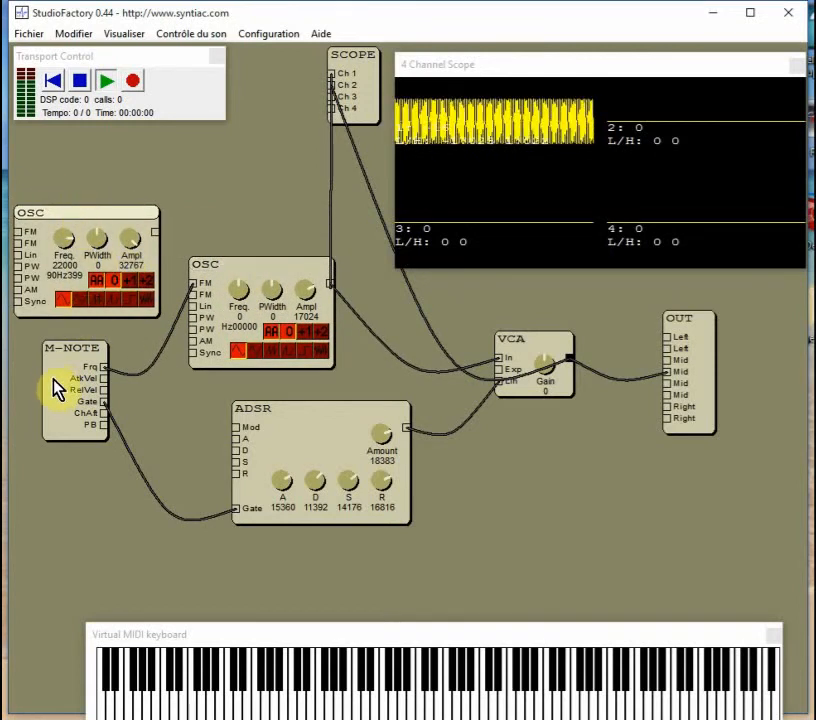
drag(57, 351, 33, 515)
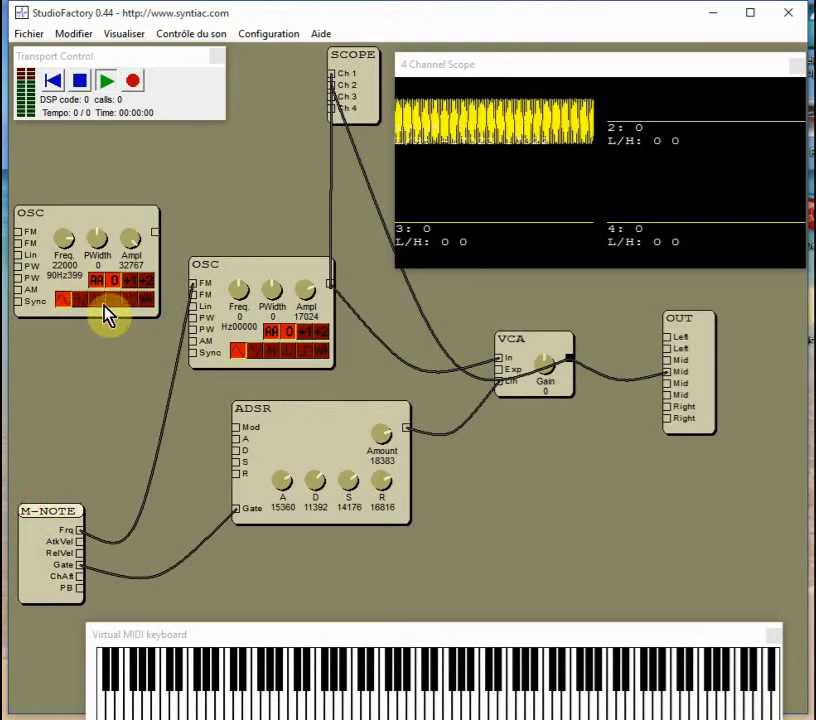
Set the new oscillator's frequency to 12000 and connect its output to the original oscillator's AM input.
click(63, 248)
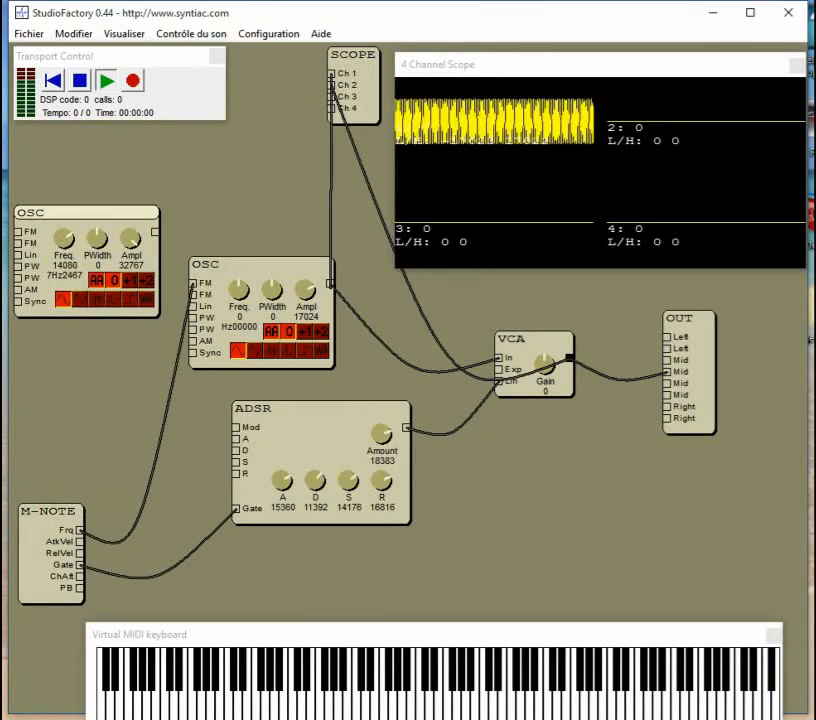
drag(64, 238, 64, 263)
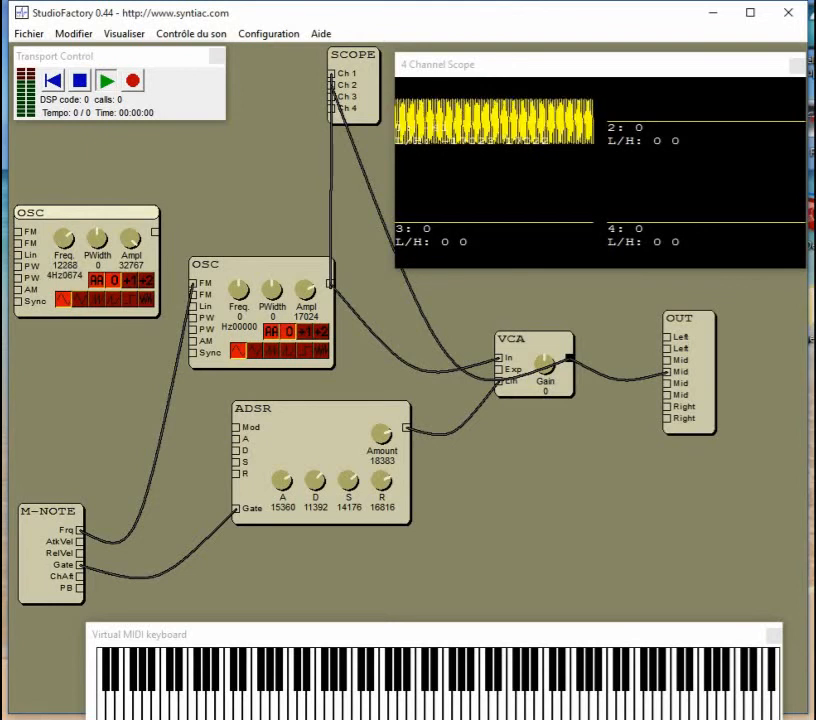
drag(64, 263, 67, 253)
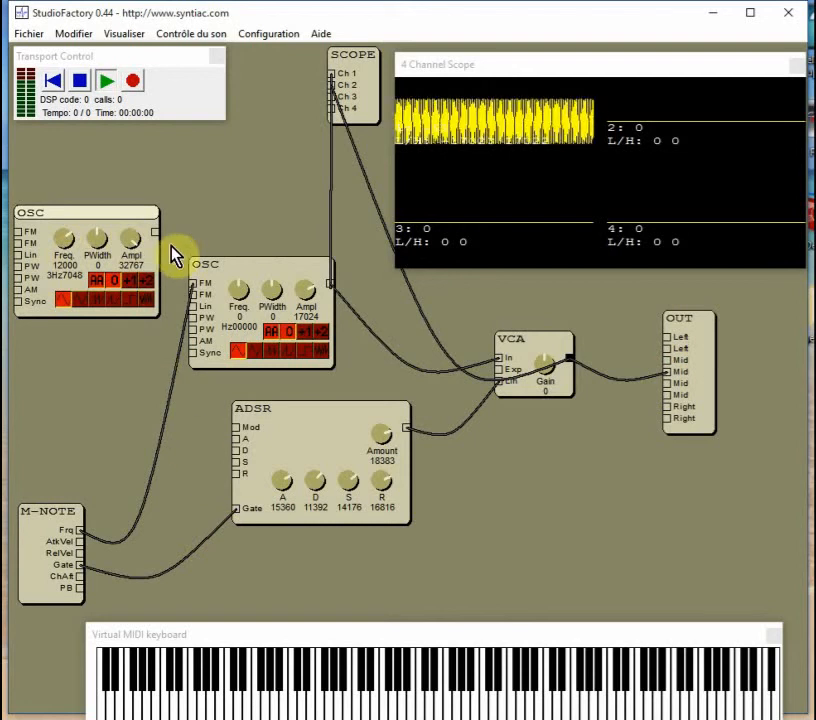
drag(79, 217, 86, 258)
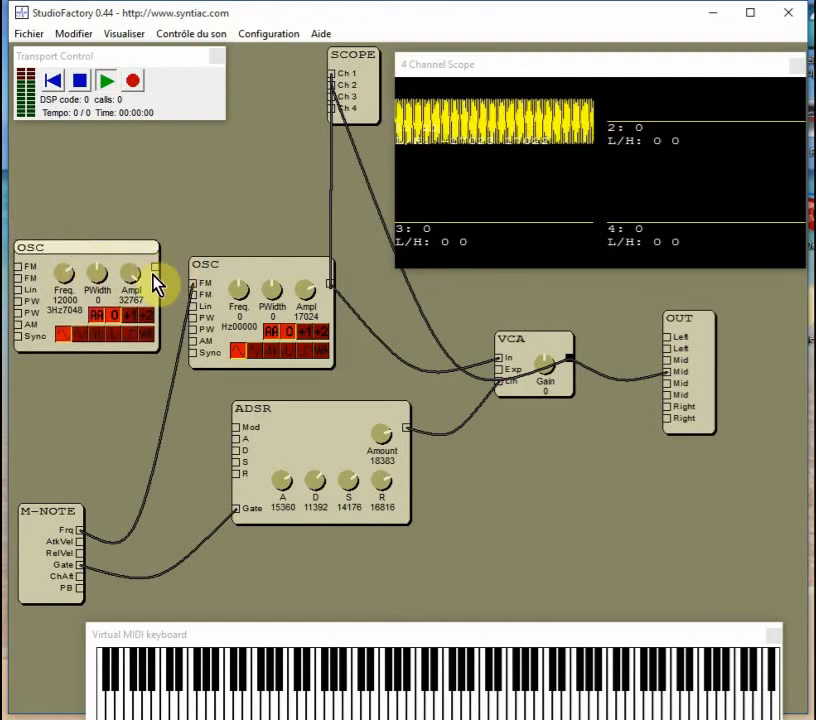
drag(155, 275, 194, 342)
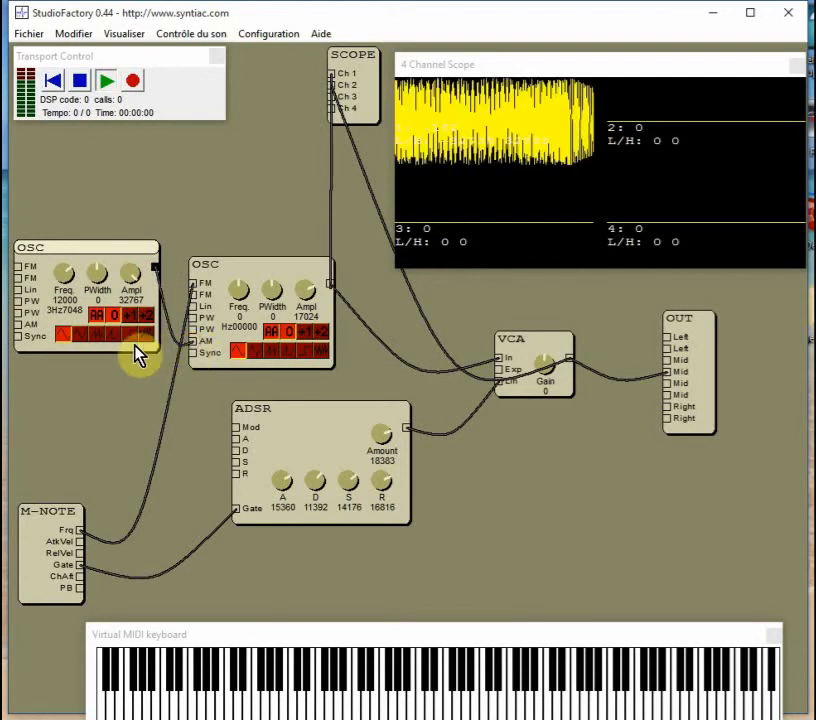
Set the modulating oscillator's amplitude to 7743 and play a few notes to hear the amplitude modulation.
drag(131, 283, 131, 340)
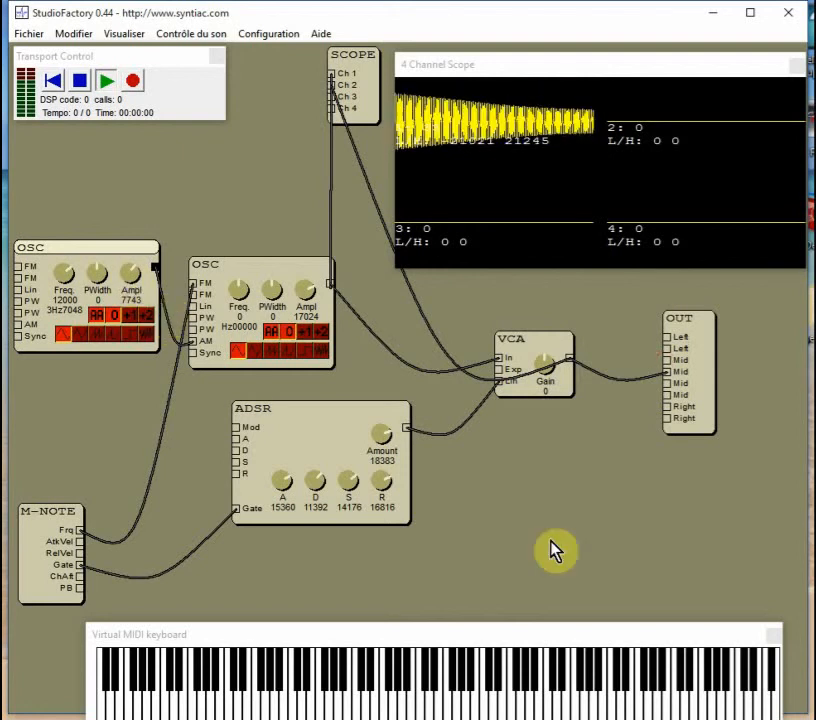
click(520, 700)
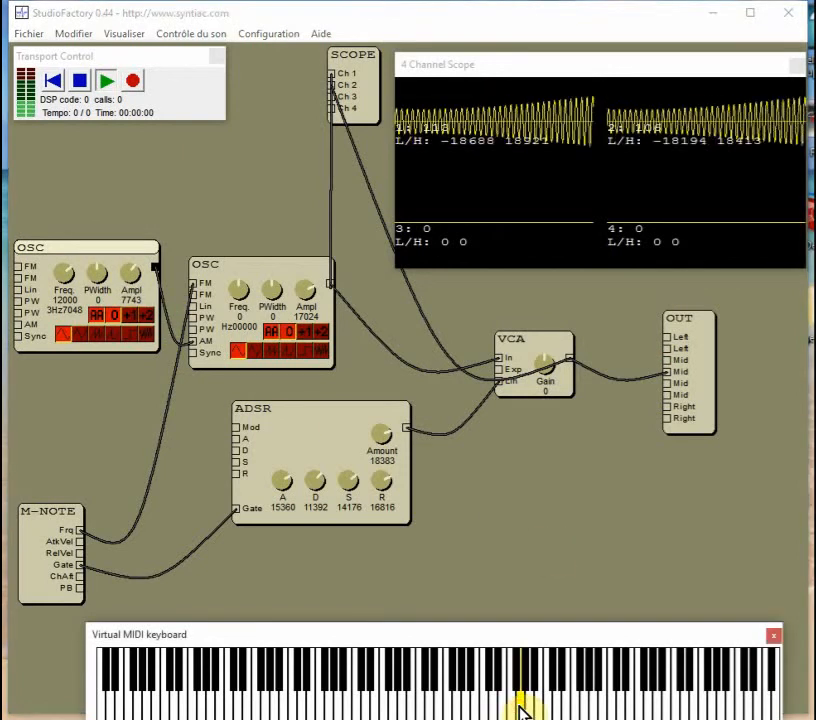
click(605, 700)
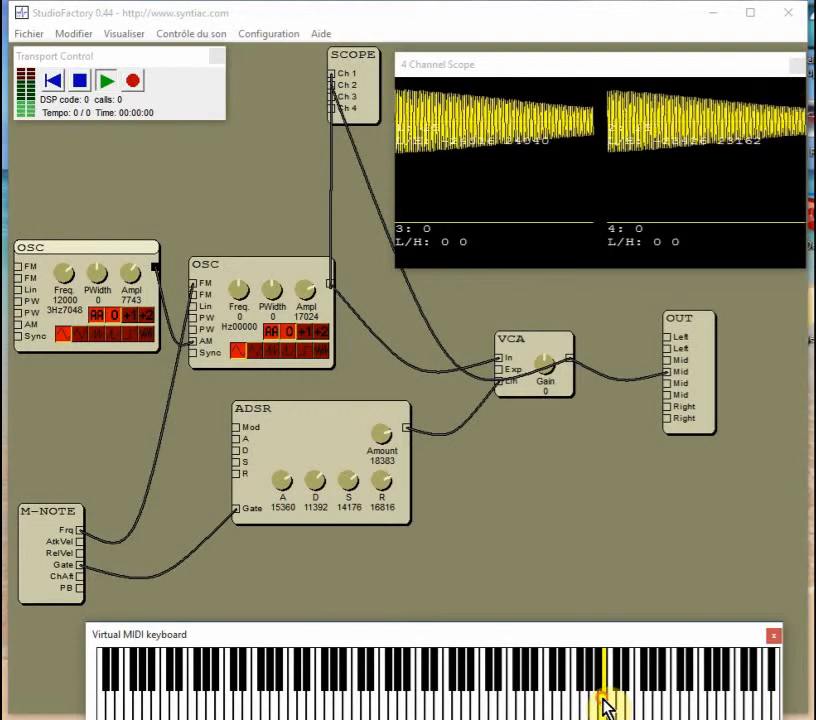
click(605, 705)
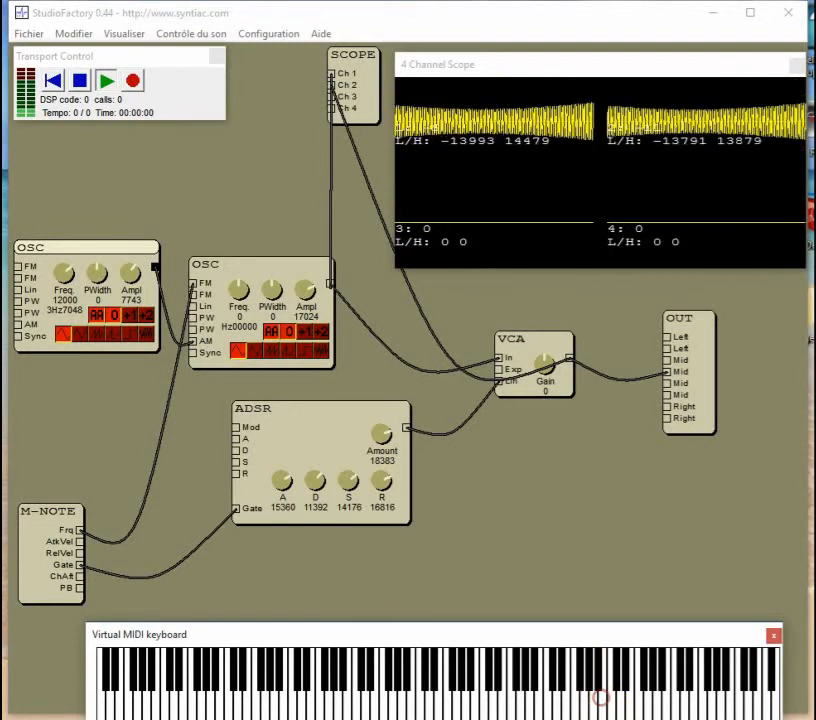
Raise the modulating oscillator's range to +1 and to +2, playing a note at each setting.
click(130, 314)
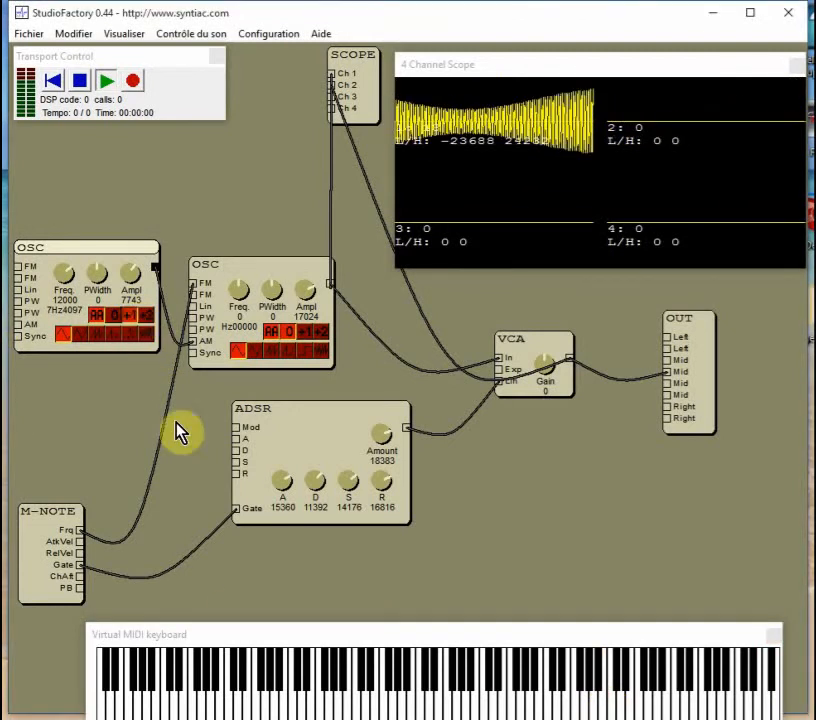
click(557, 710)
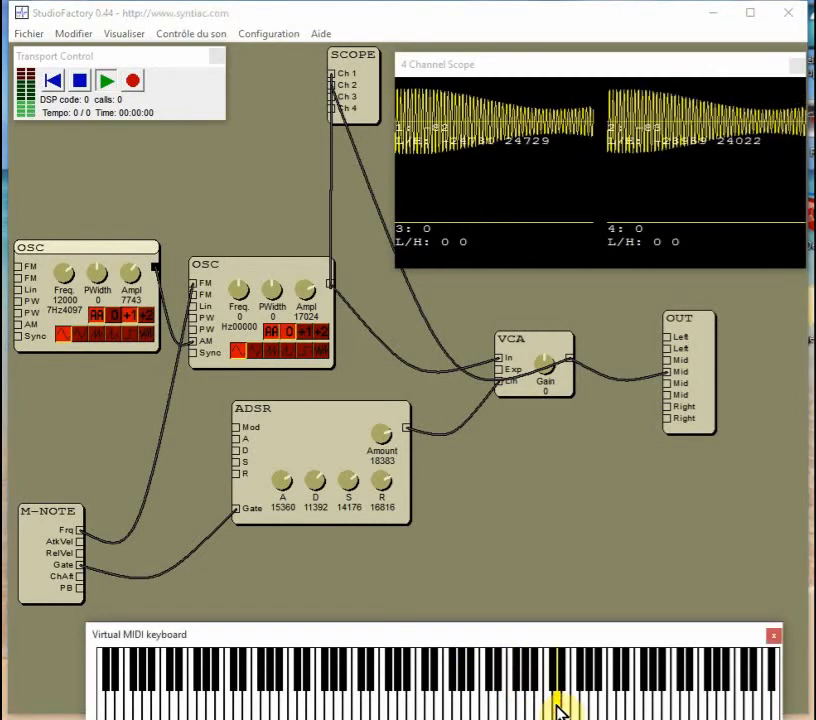
click(147, 318)
click(550, 708)
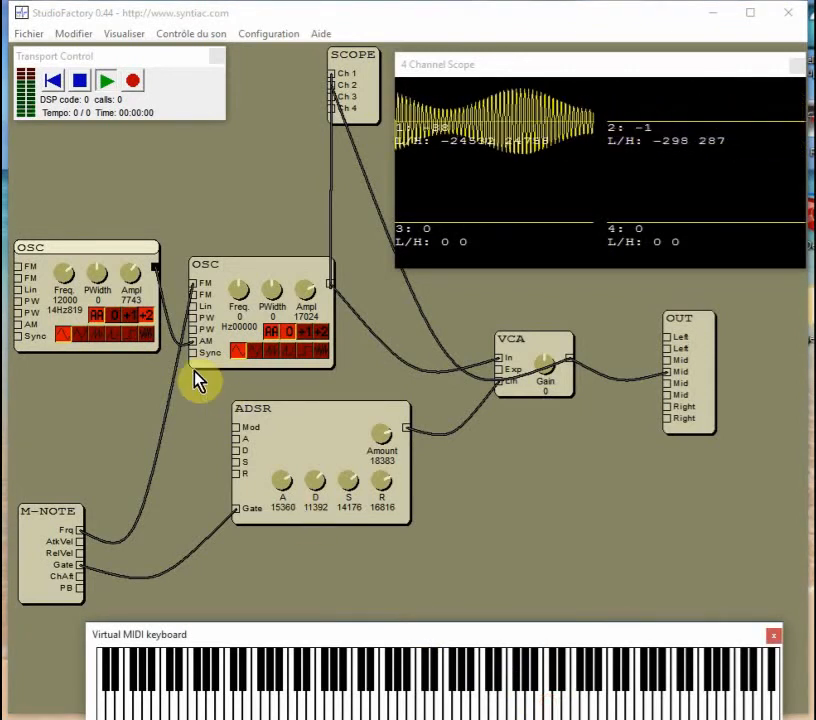
Align the modulating oscillator with the original OSC module, switch it to the square waveform and play a note.
drag(69, 247, 68, 265)
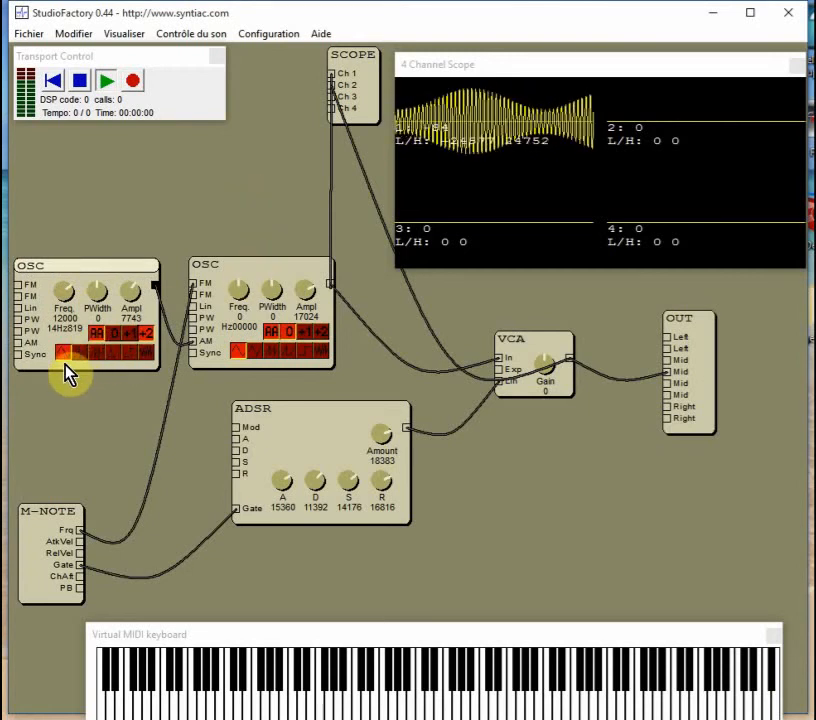
click(129, 352)
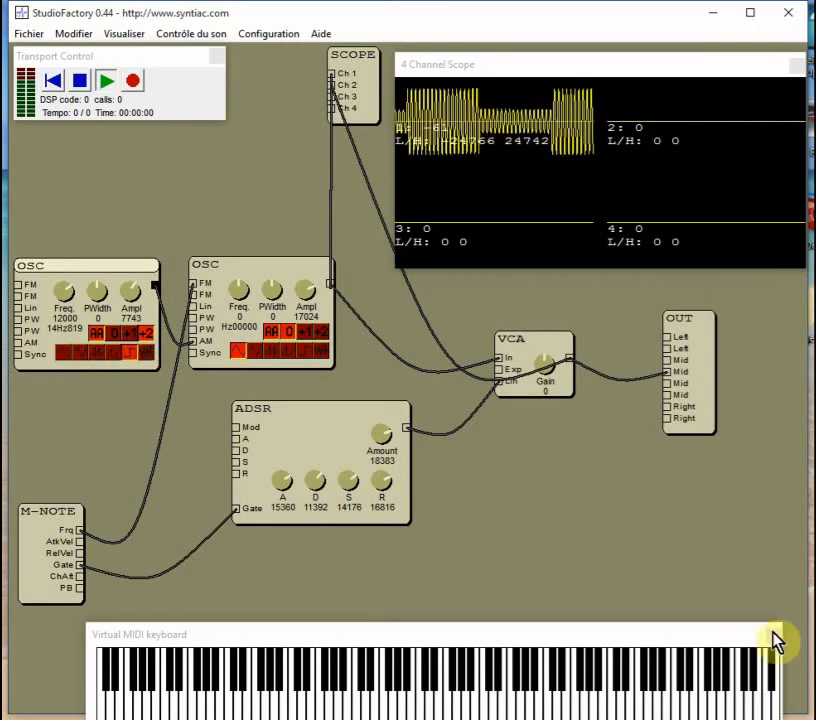
click(585, 708)
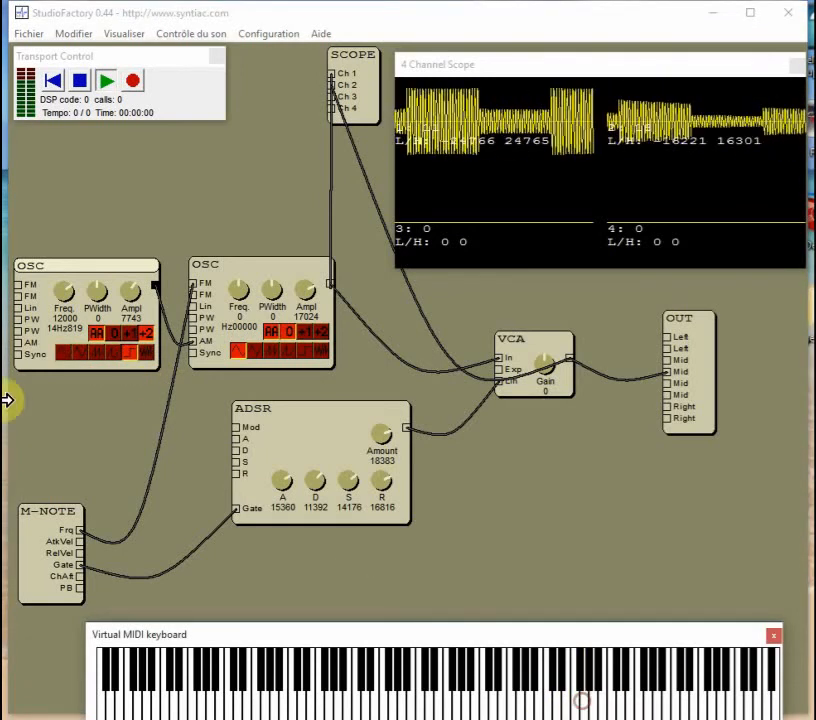
Try the modulating oscillator's fourth waveform and its sawtooth waveform, playing a note with each.
click(114, 353)
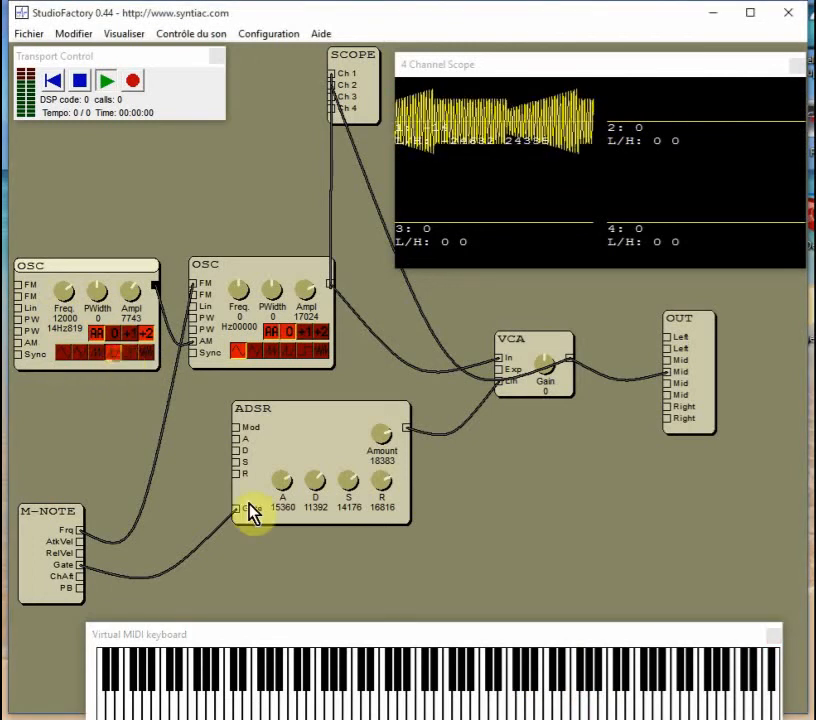
click(579, 697)
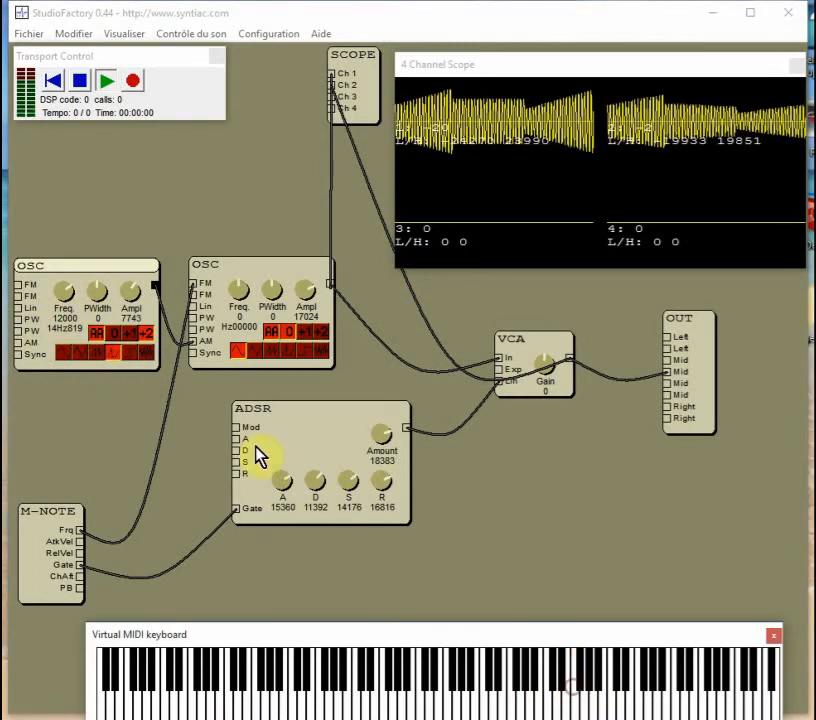
click(98, 353)
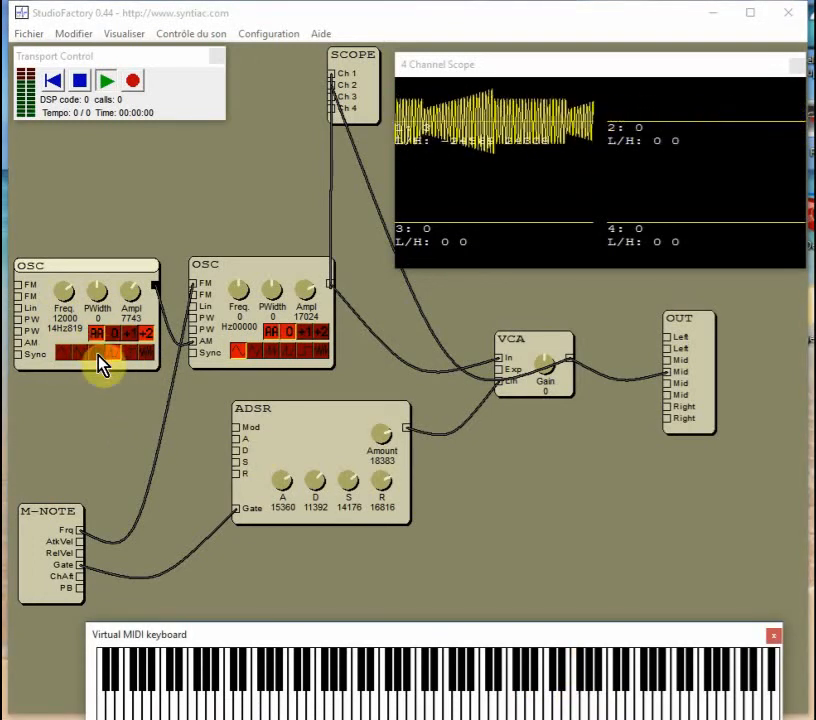
click(585, 708)
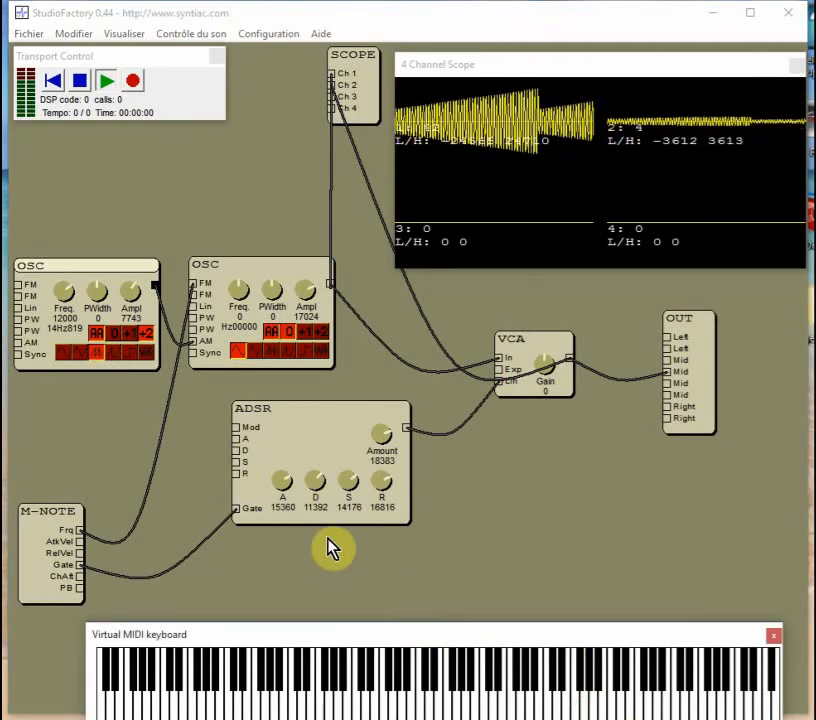
Set the modulating oscillator back to the sine waveform and play a lower and a higher note.
click(62, 360)
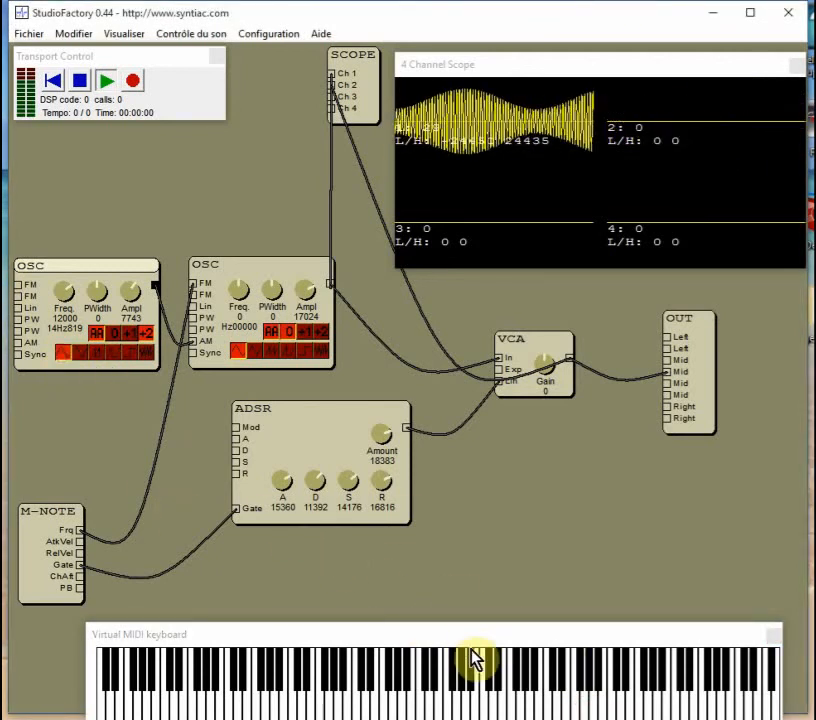
click(478, 706)
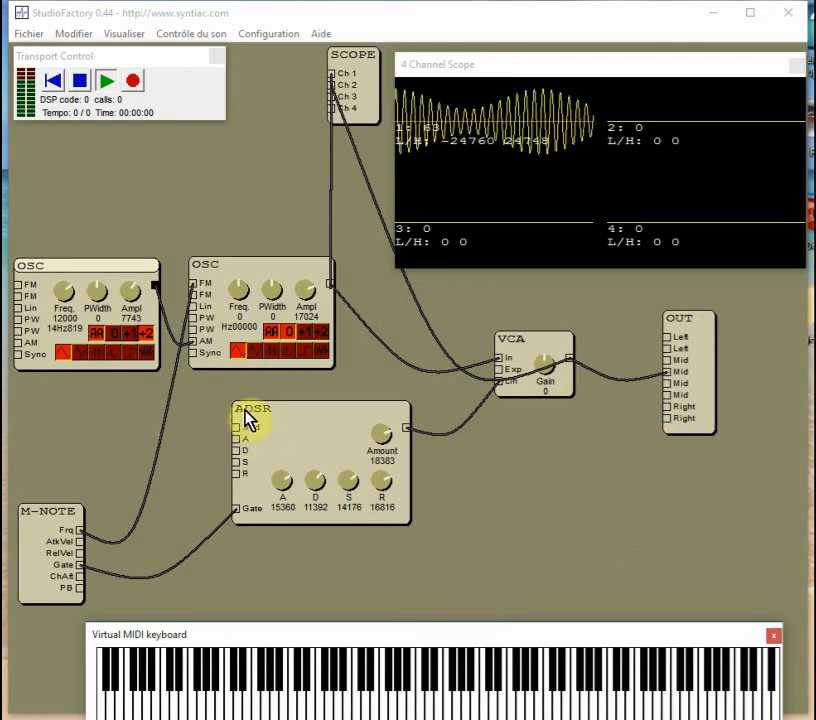
click(588, 663)
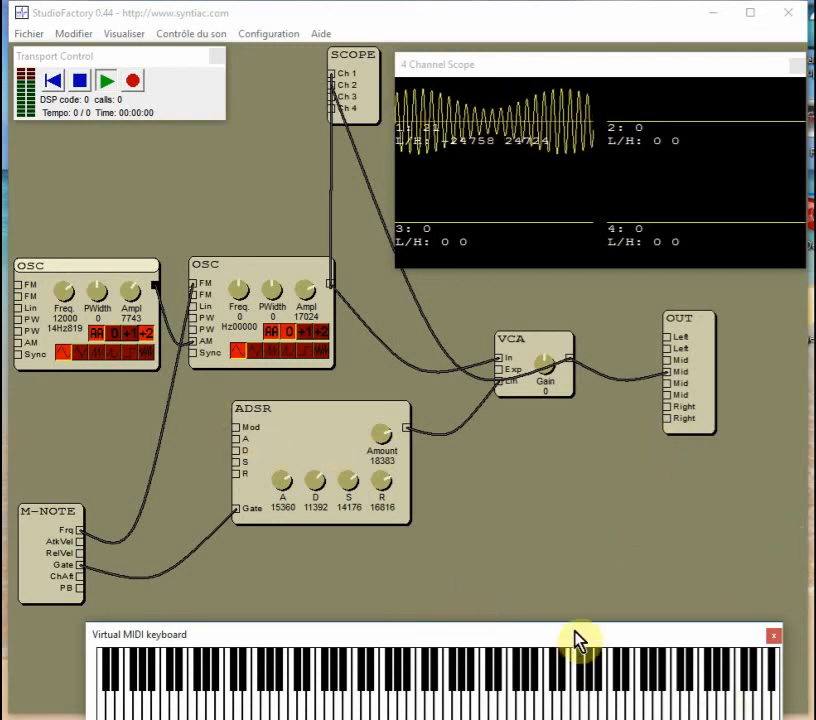